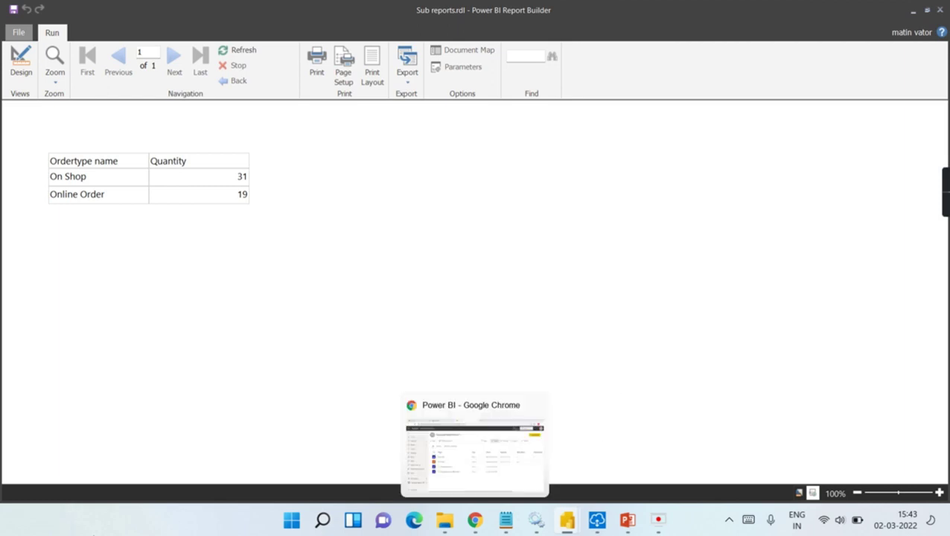
Return the sub report to design view, review the Main Report preview down to its footer, and return that report to design view.
{"action": "left_click", "coordinate": [21, 67]}
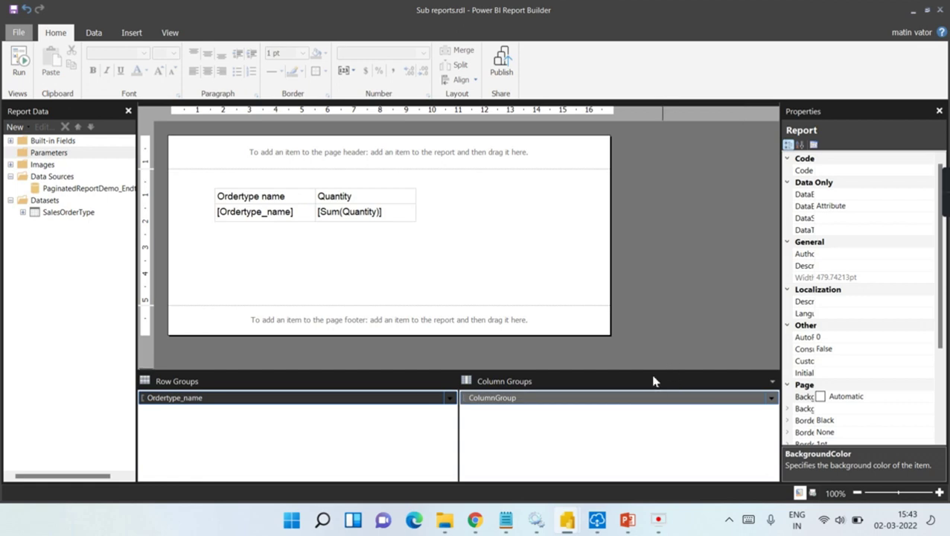
{"action": "mouse_move", "coordinate": [567, 523]}
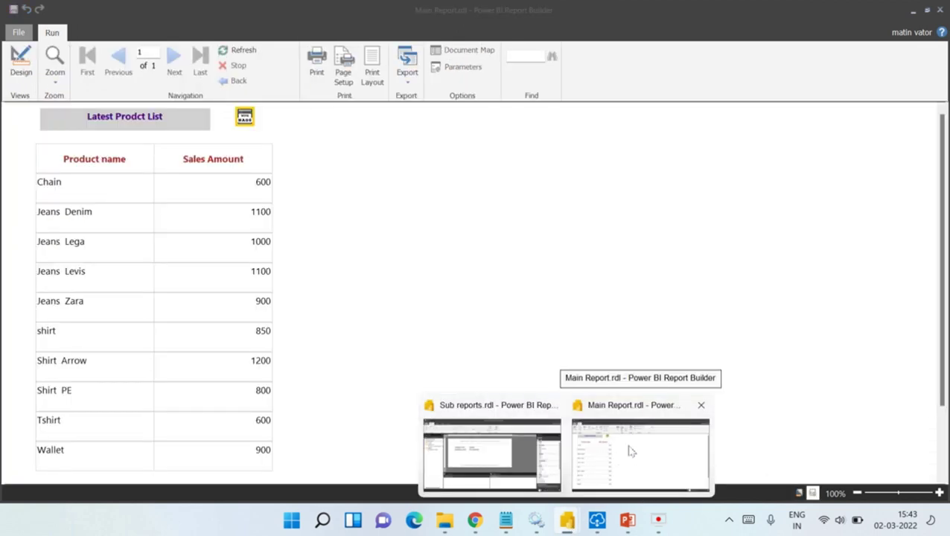
{"action": "left_click", "coordinate": [629, 450]}
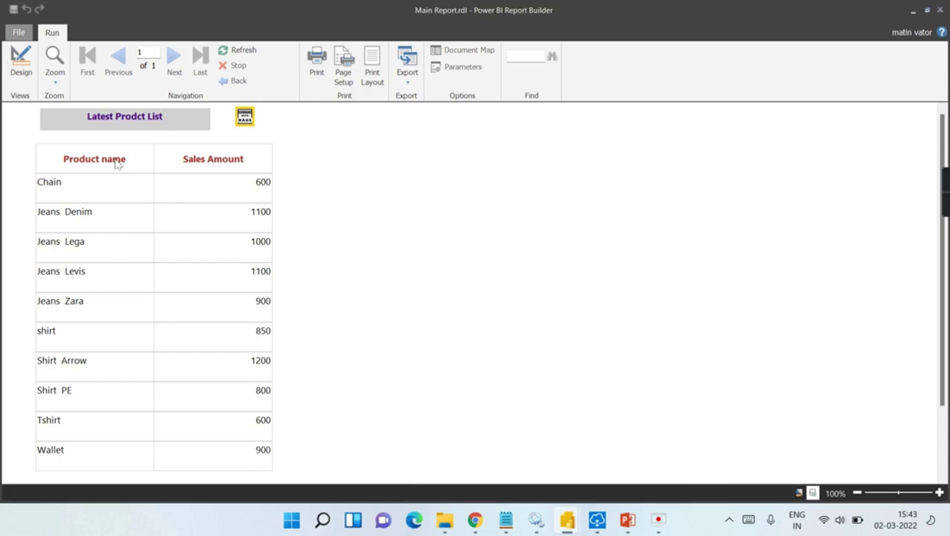
{"action": "scroll", "coordinate": [109, 167], "scroll_direction": "down", "scroll_amount": 1}
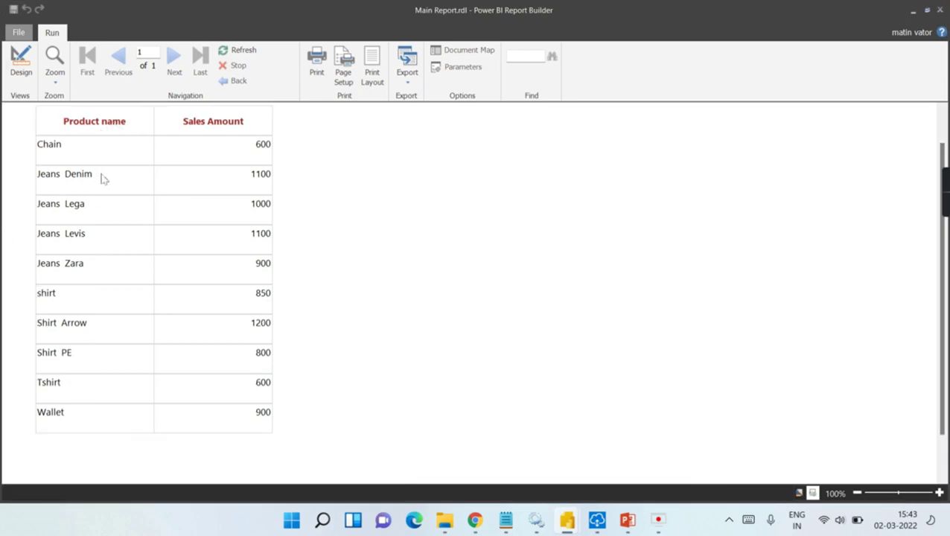
{"action": "scroll", "coordinate": [266, 261], "scroll_direction": "down", "scroll_amount": 1}
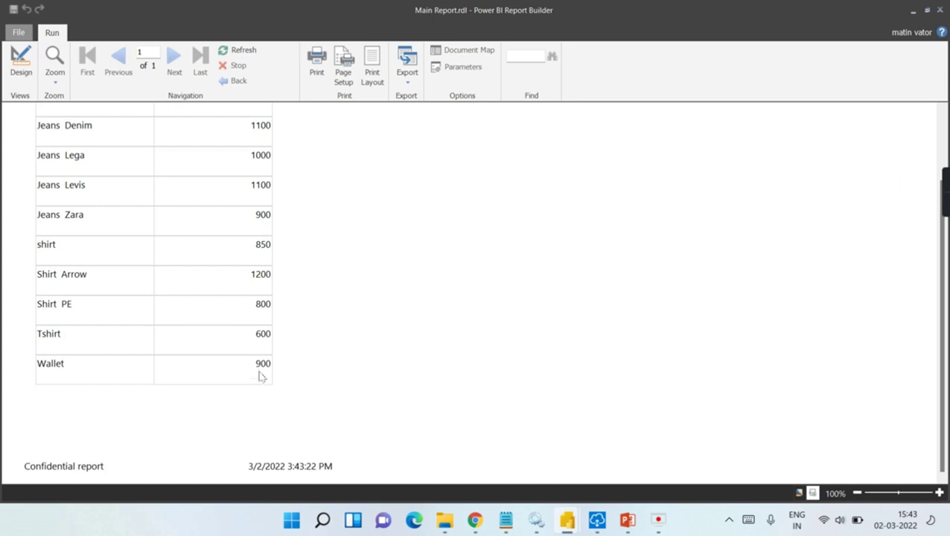
{"action": "scroll", "coordinate": [260, 376], "scroll_direction": "up", "scroll_amount": 2}
{"action": "left_click", "coordinate": [21, 74]}
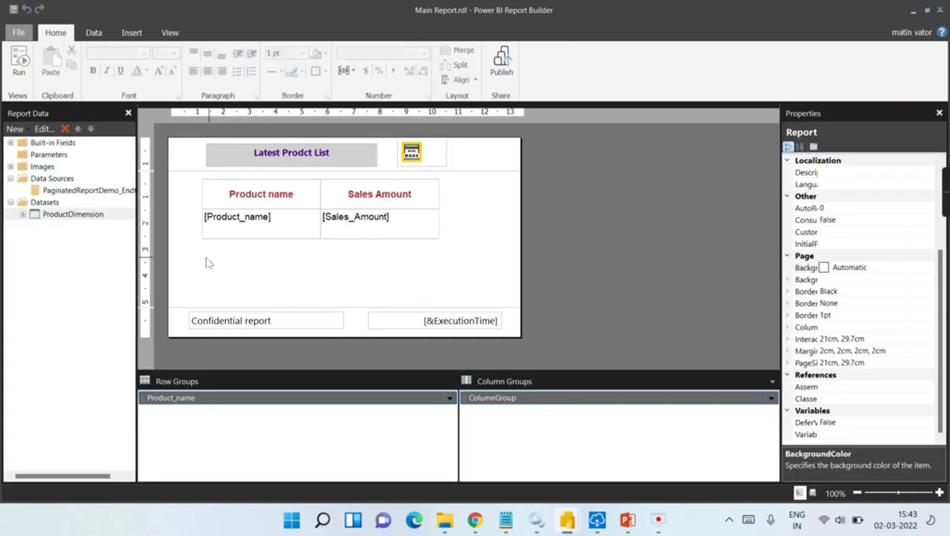
Publish the main report to the Paginated Report Demo workspace with the file name Main Report.
{"action": "mouse_move", "coordinate": [567, 520]}
{"action": "left_click", "coordinate": [133, 34]}
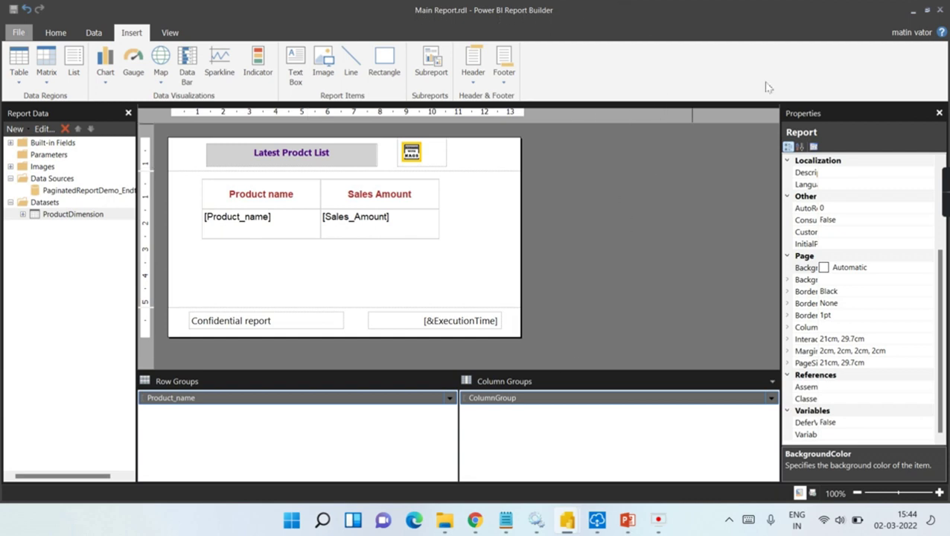
{"action": "left_click", "coordinate": [52, 35]}
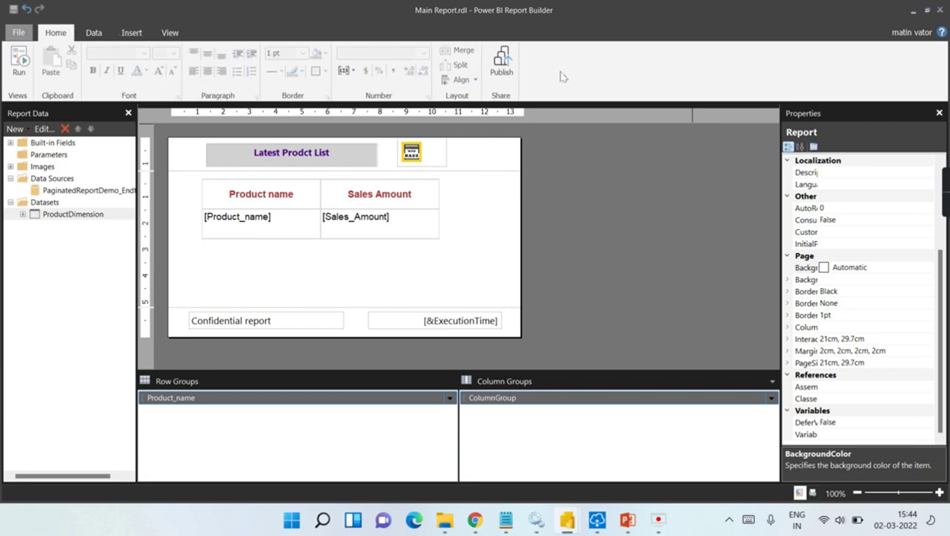
{"action": "left_click", "coordinate": [502, 63]}
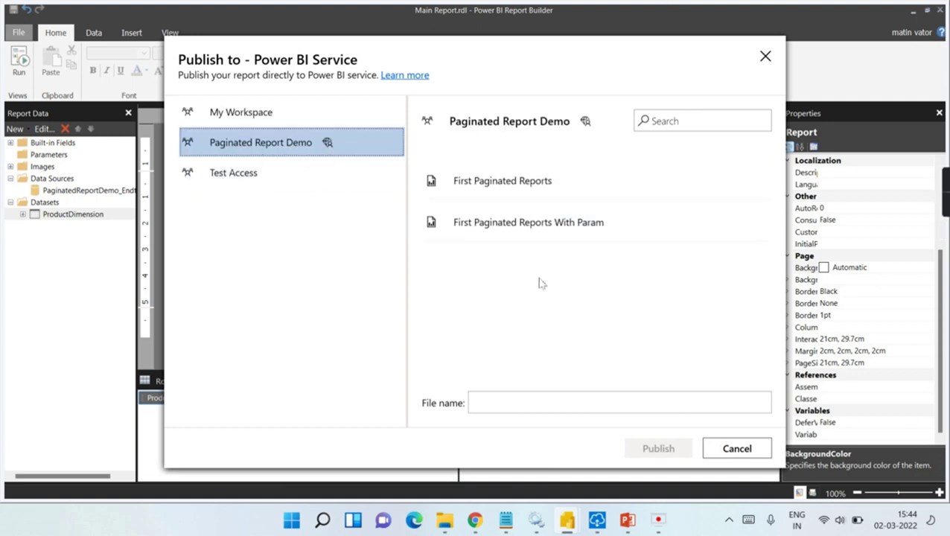
{"action": "left_click", "coordinate": [518, 402]}
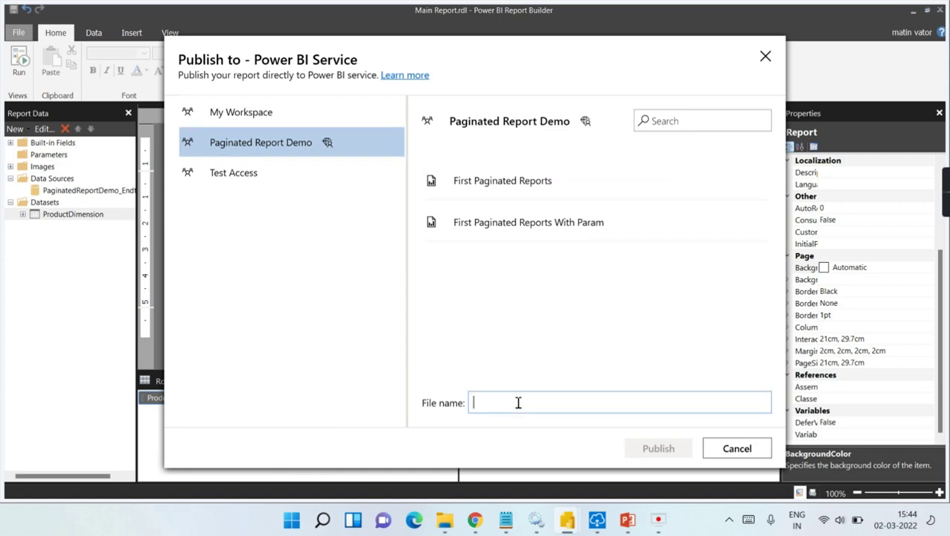
{"action": "type", "text": "Main Report"}
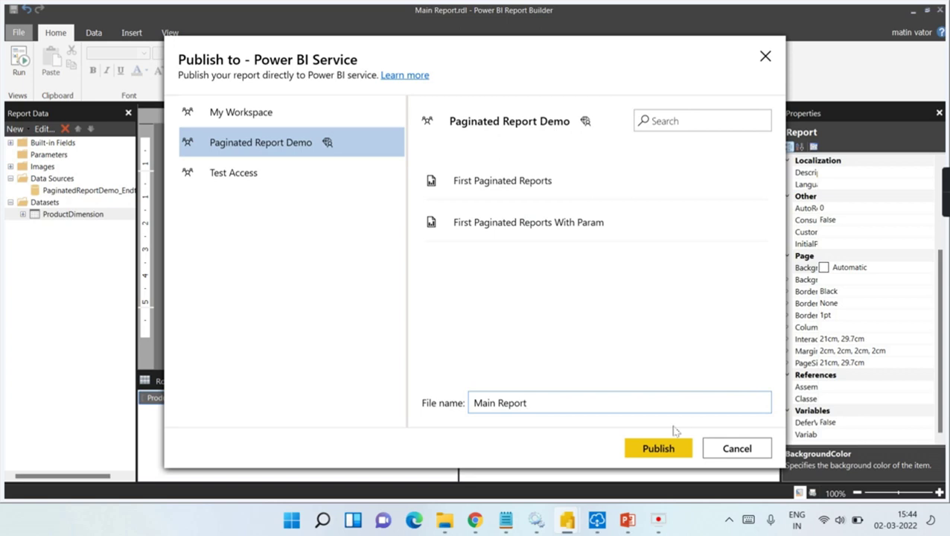
{"action": "left_click", "coordinate": [660, 449]}
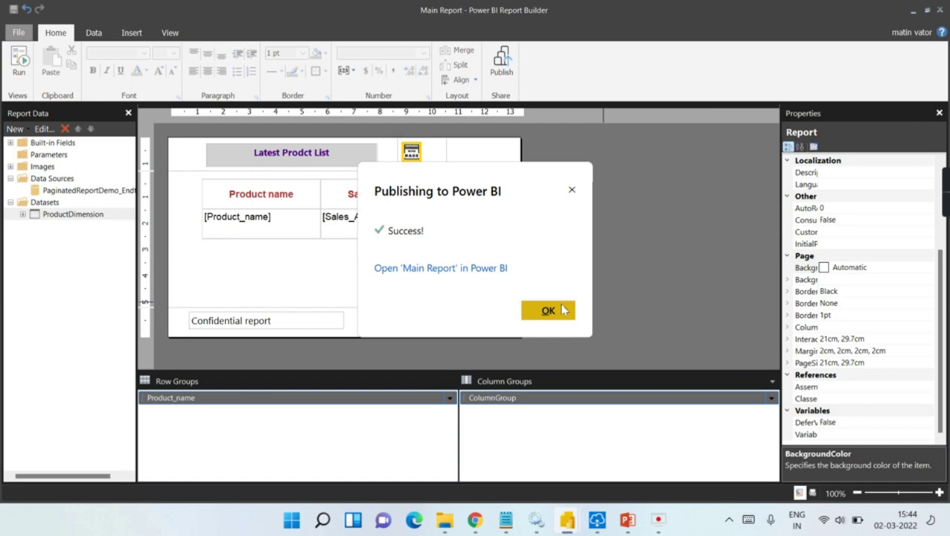
{"action": "left_click", "coordinate": [564, 311]}
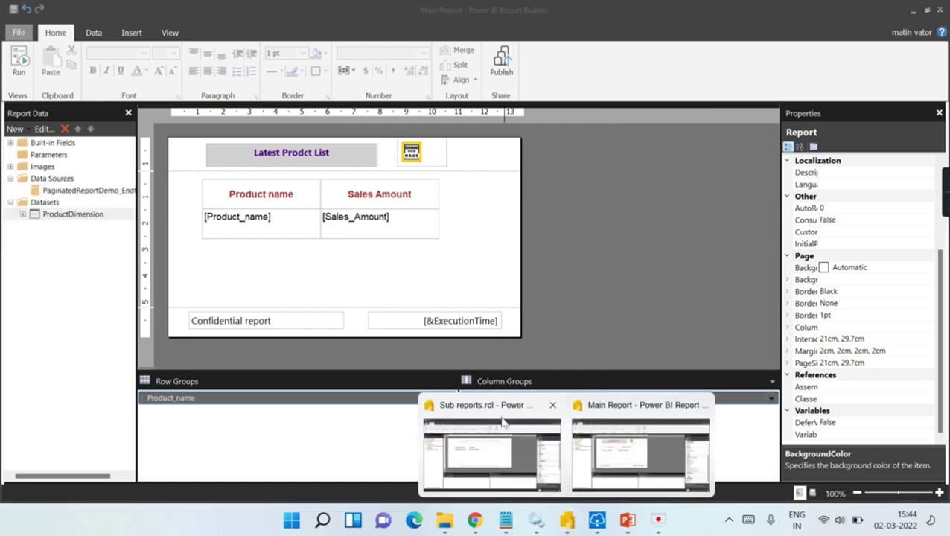
Publish the sub report to the Paginated Report Demo workspace with the file name sub Report awn demo.
{"action": "left_click", "coordinate": [503, 421]}
{"action": "left_click", "coordinate": [495, 70]}
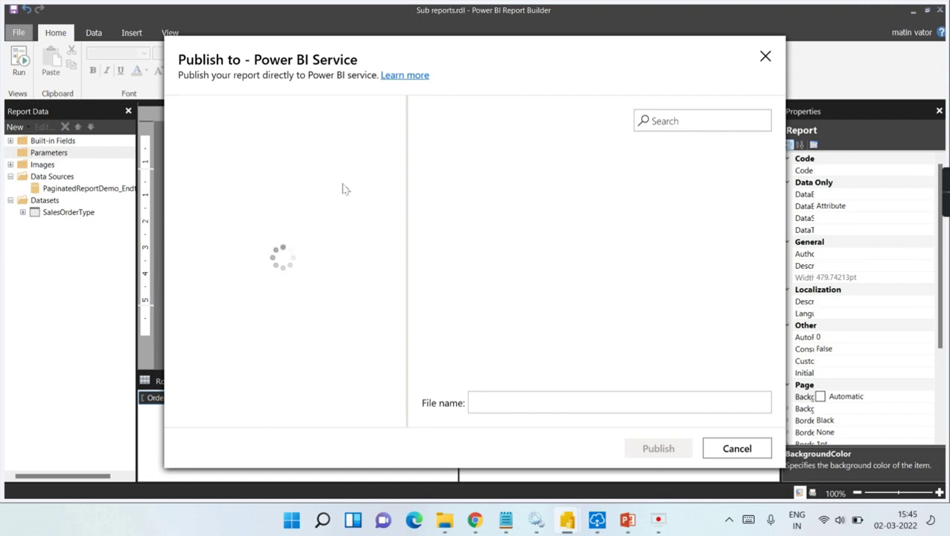
{"action": "left_click", "coordinate": [294, 147]}
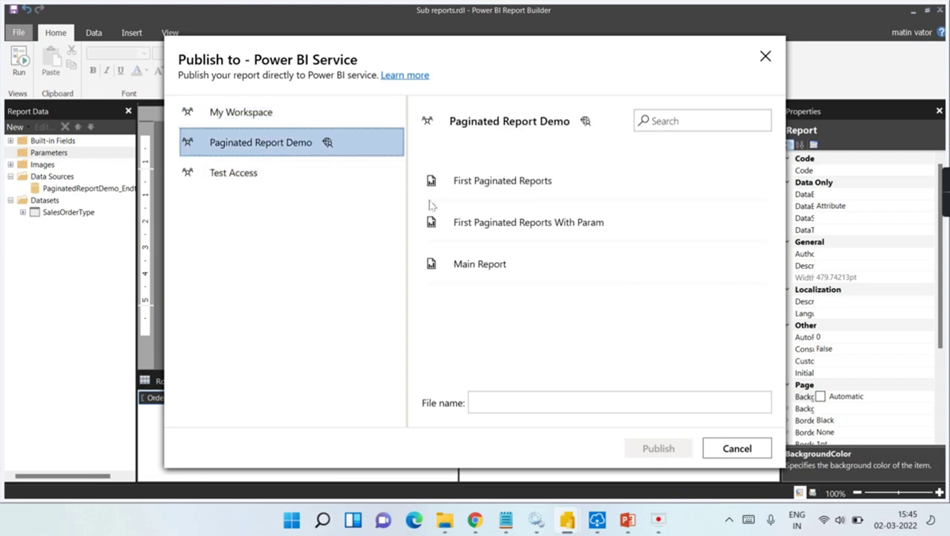
{"action": "left_click", "coordinate": [522, 409]}
{"action": "type", "text": "sub Report awn"}
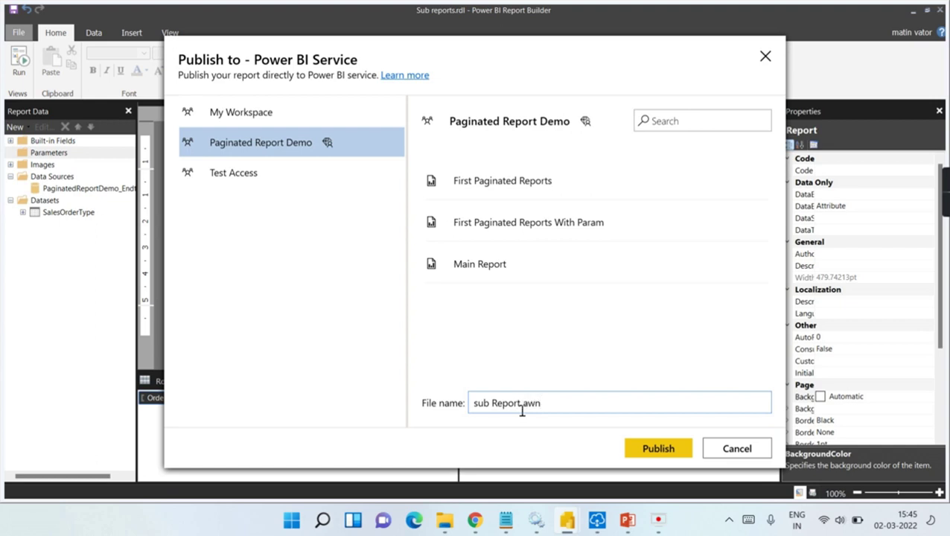
{"action": "type", "text": "demo"}
{"action": "left_click", "coordinate": [658, 449]}
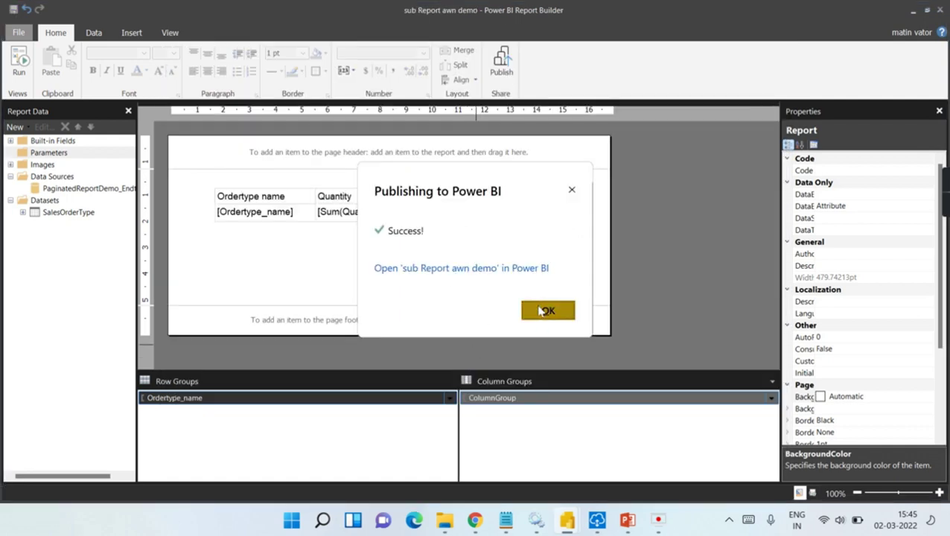
{"action": "left_click", "coordinate": [546, 311]}
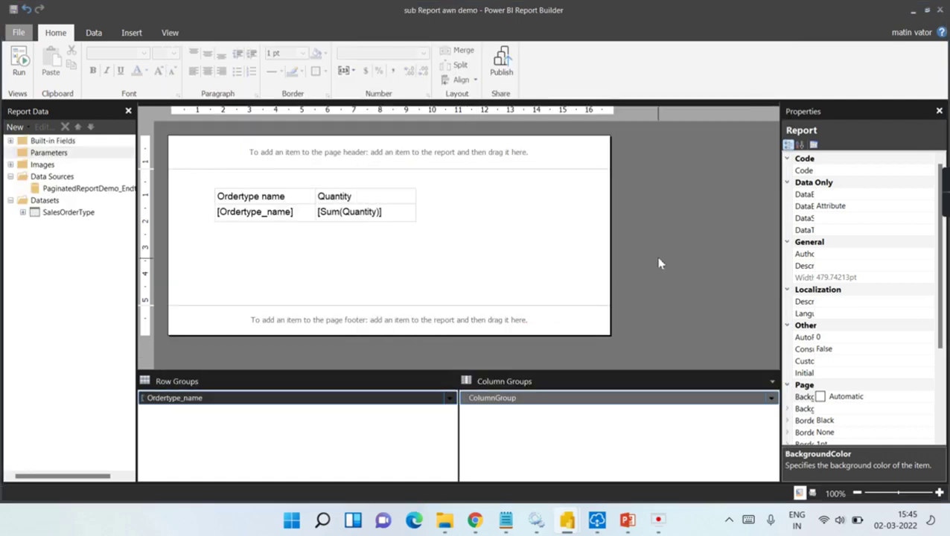
Insert a subreport area in Main Report below the product table, spanning about the table's width.
{"action": "mouse_move", "coordinate": [566, 527]}
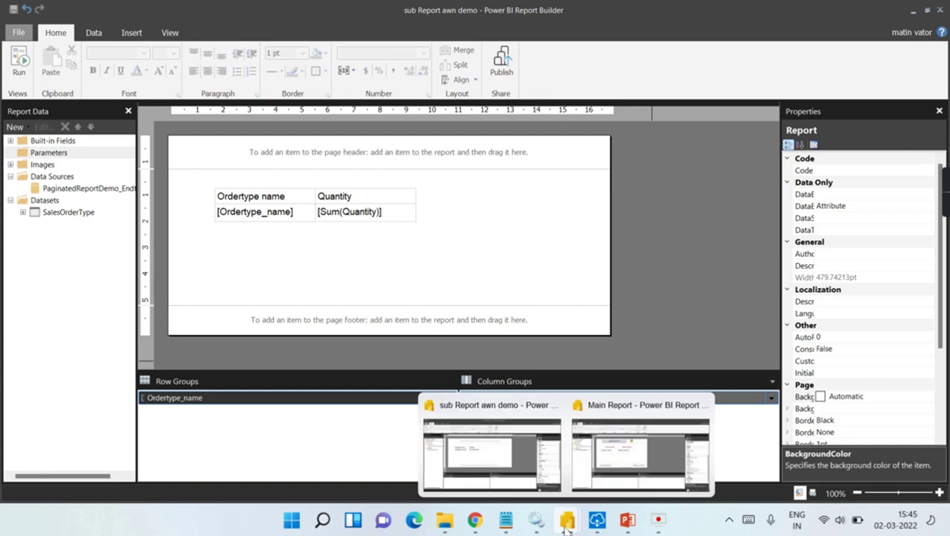
{"action": "left_click", "coordinate": [648, 414]}
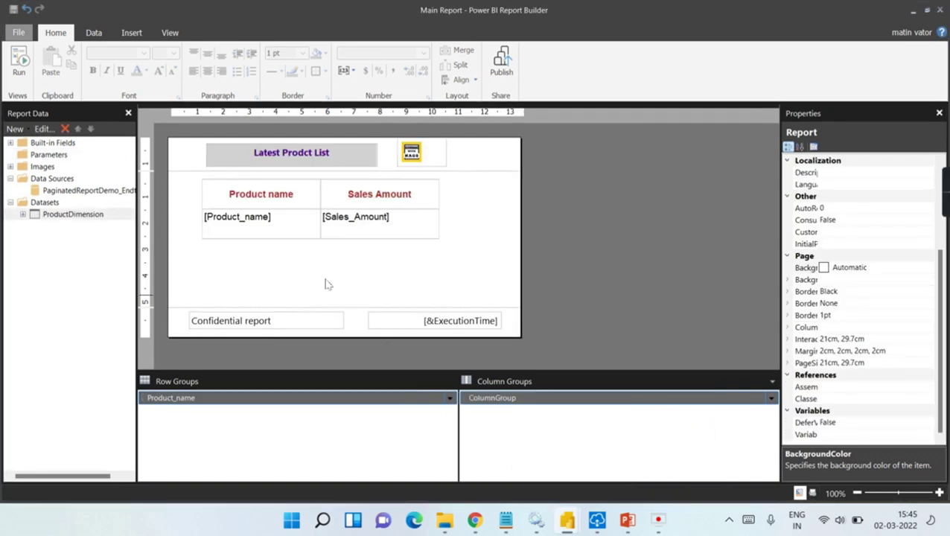
{"action": "left_click", "coordinate": [131, 33]}
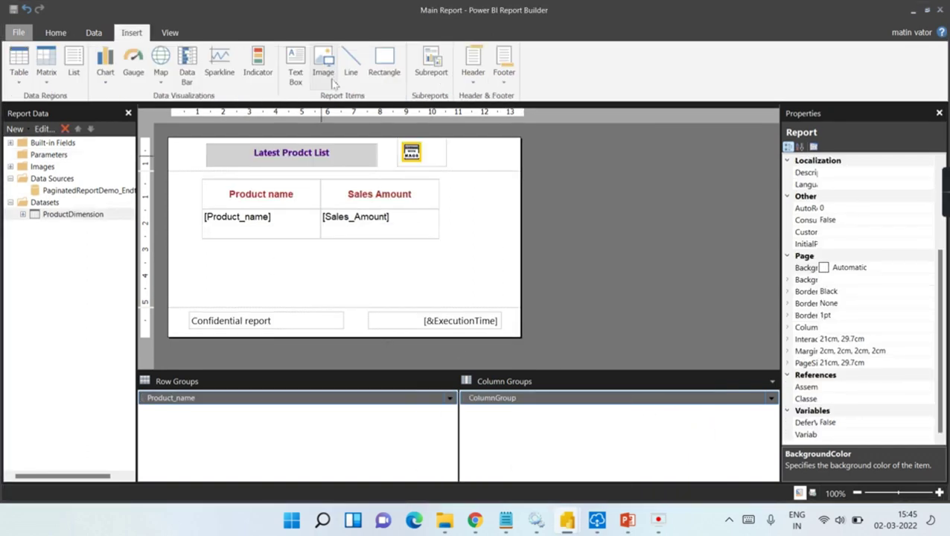
{"action": "left_click", "coordinate": [431, 67]}
{"action": "mouse_move", "coordinate": [203, 247]}
{"action": "left_mouse_down"}
{"action": "mouse_move", "coordinate": [229, 270]}
{"action": "mouse_move", "coordinate": [440, 297]}
{"action": "left_mouse_up"}
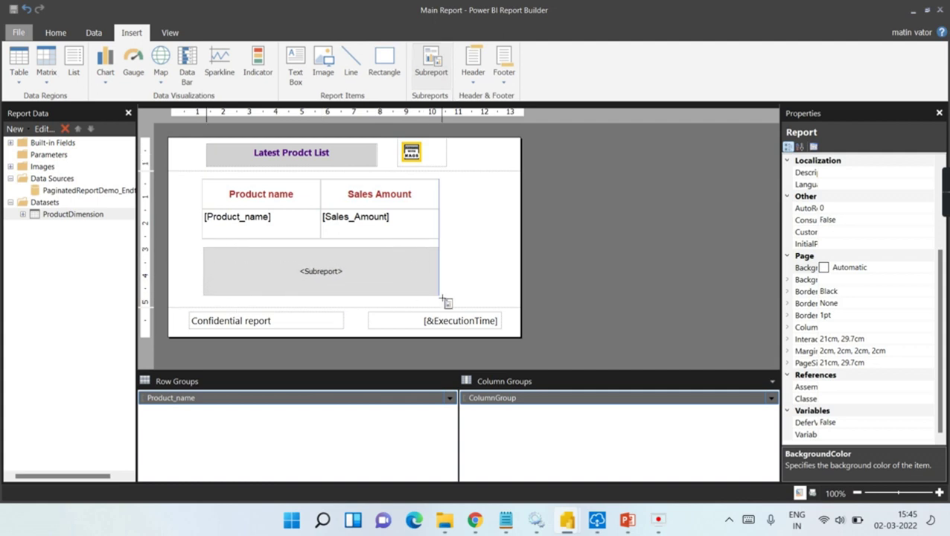
Link the subreport area to the published sub Report awn demo from the Paginated Report Demo workspace.
{"action": "right_click", "coordinate": [352, 283]}
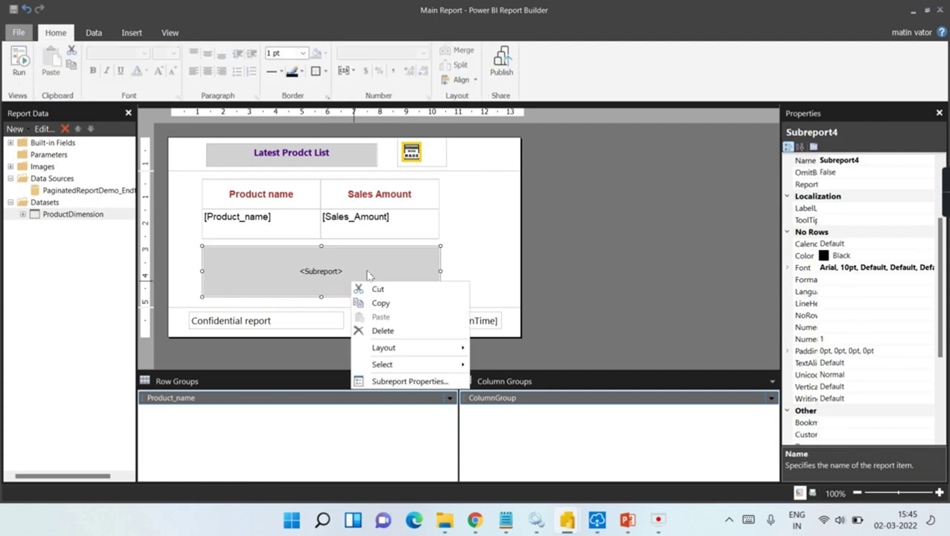
{"action": "left_click", "coordinate": [400, 384]}
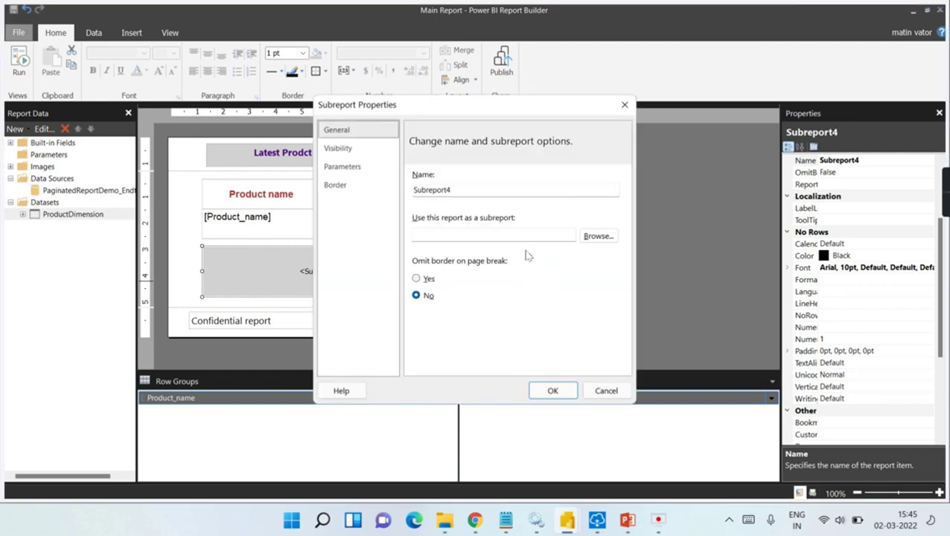
{"action": "left_click", "coordinate": [595, 238]}
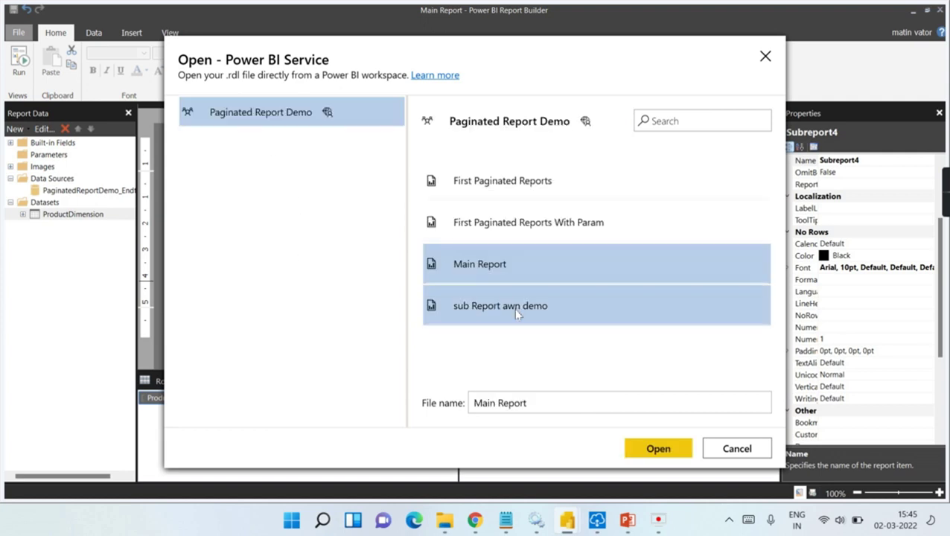
{"action": "left_click", "coordinate": [514, 308]}
{"action": "left_click", "coordinate": [646, 448]}
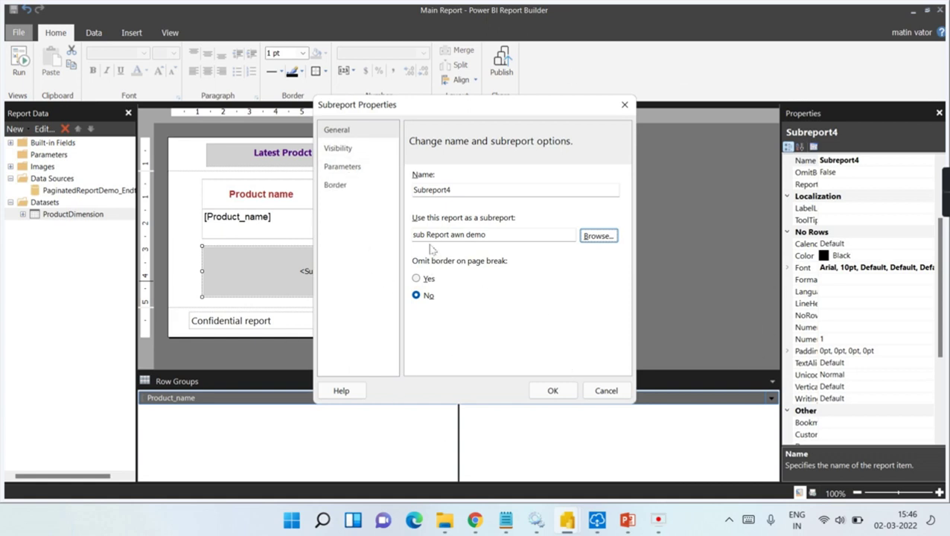
{"action": "left_click", "coordinate": [553, 391]}
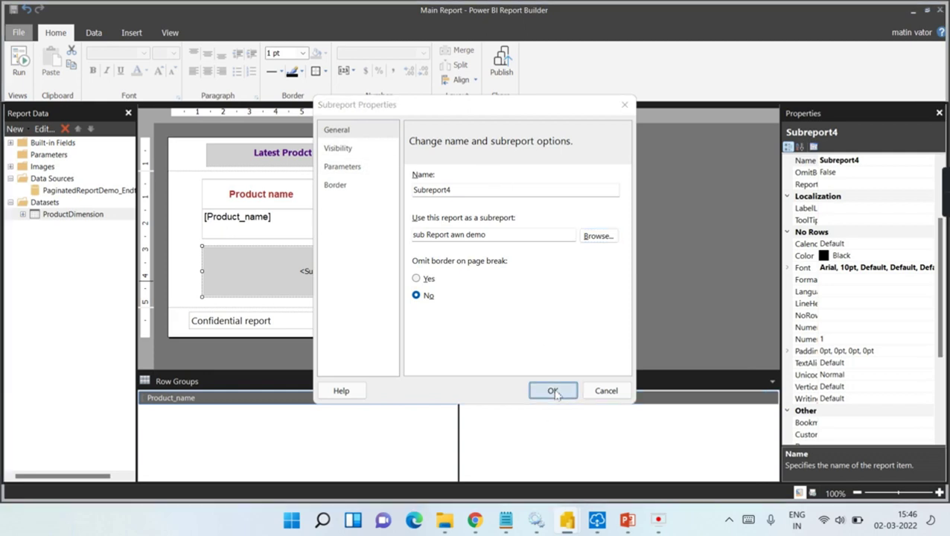
{"action": "left_click", "coordinate": [574, 254]}
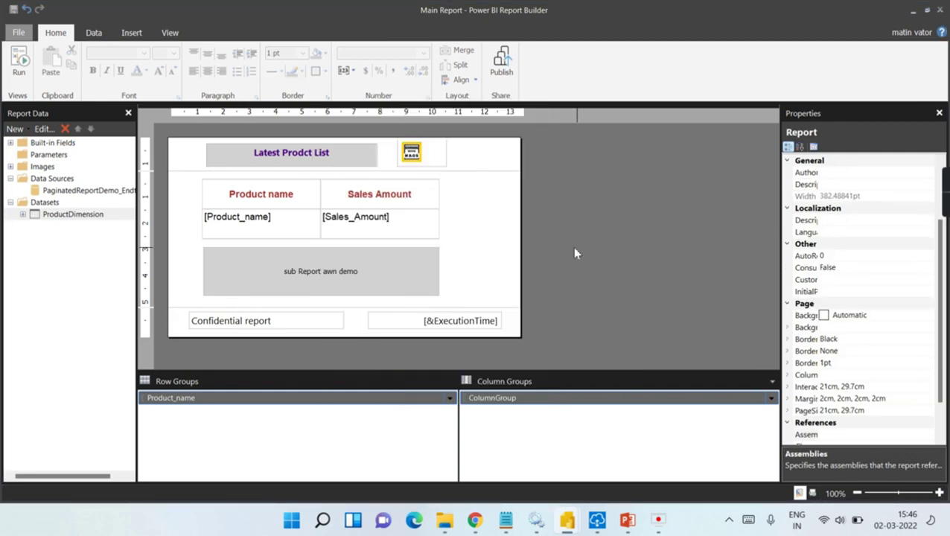
{"action": "left_click", "coordinate": [344, 291]}
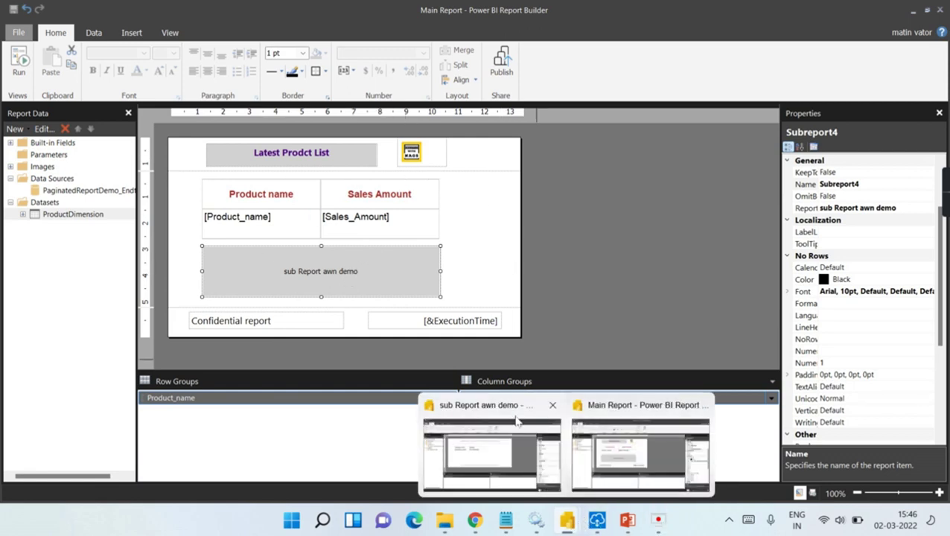
{"action": "left_click", "coordinate": [463, 403]}
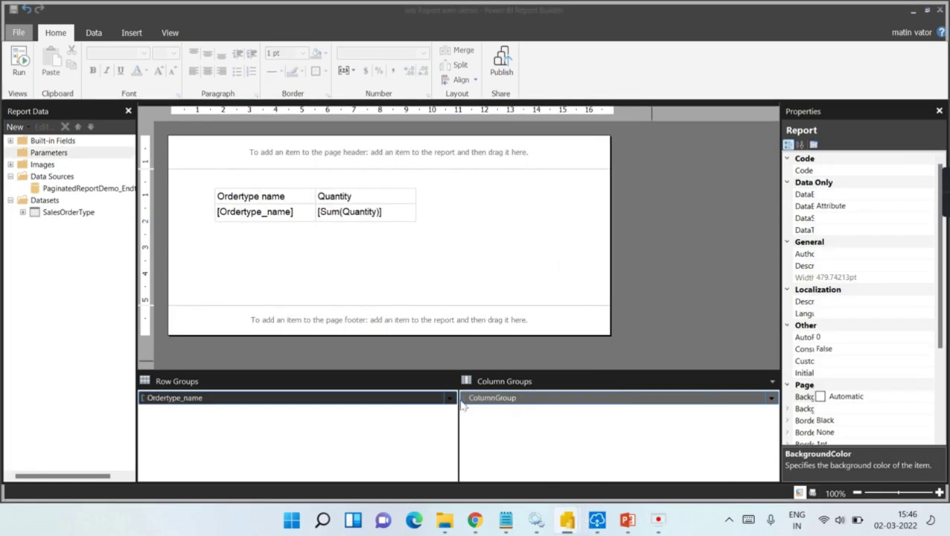
{"action": "left_click", "coordinate": [913, 9]}
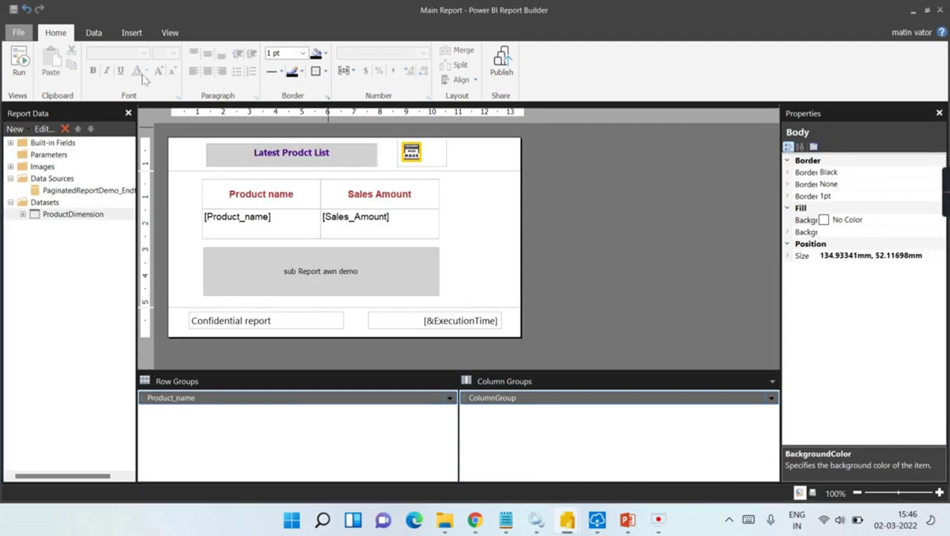
Run Main Report, check the embedded order type table below the product list, and return to design view.
{"action": "left_click", "coordinate": [19, 63]}
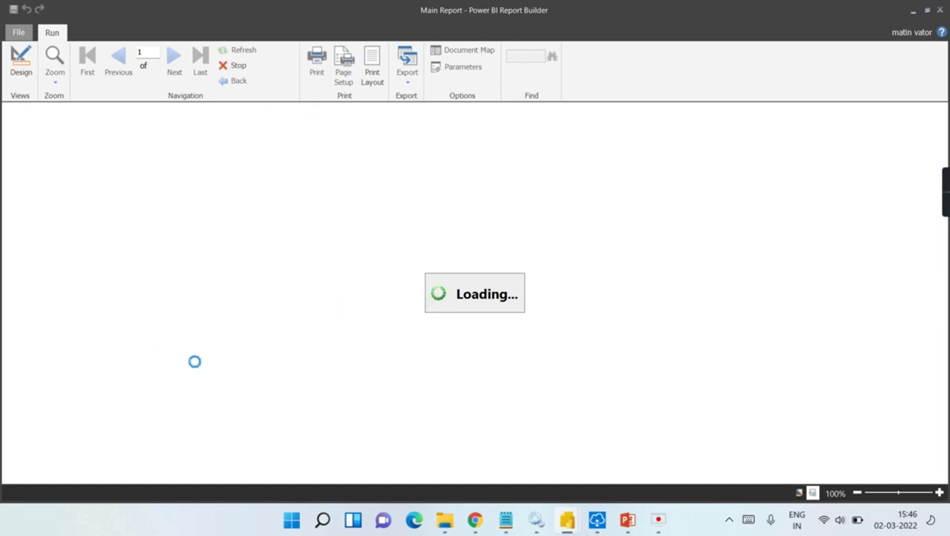
{"action": "scroll", "coordinate": [198, 440], "scroll_direction": "down", "scroll_amount": 5}
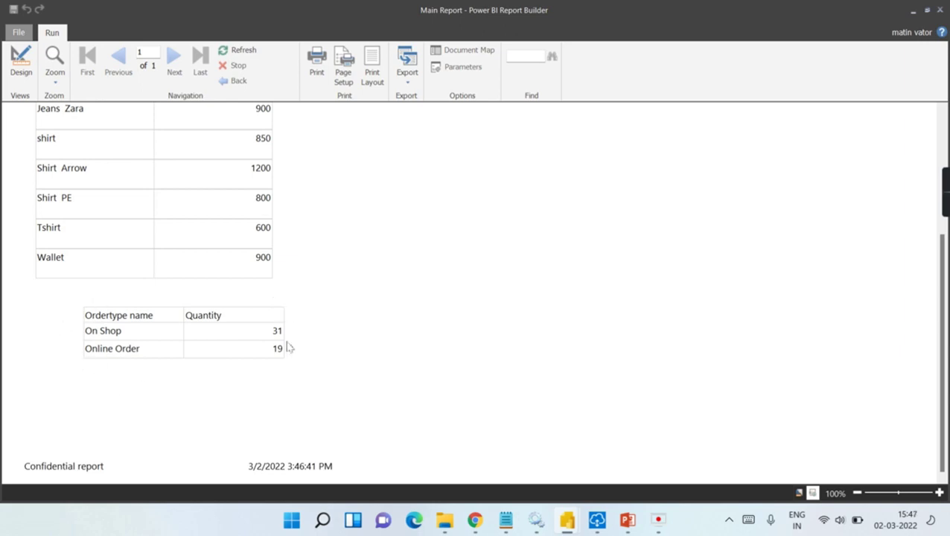
{"action": "left_click", "coordinate": [30, 77]}
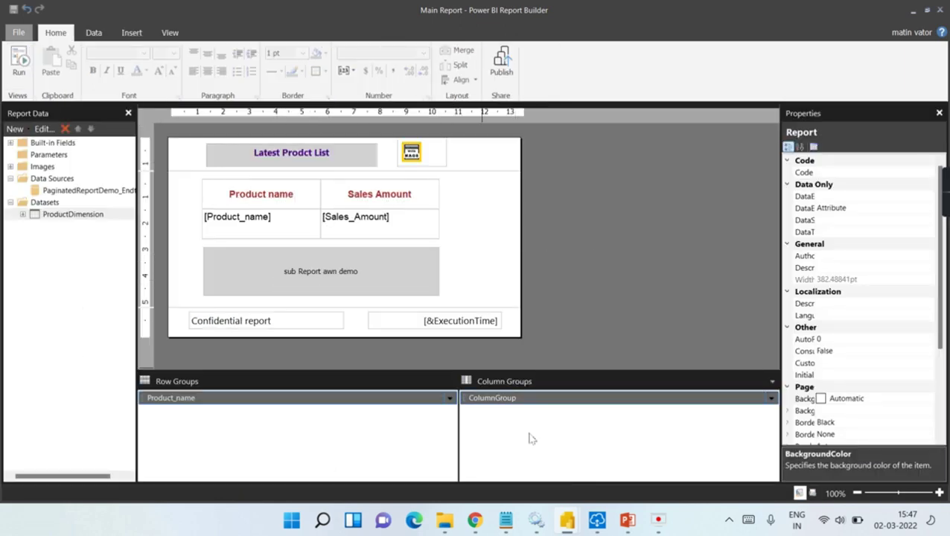
Look at the sub report's order type table in its design view and return to Main Report.
{"action": "mouse_move", "coordinate": [572, 524]}
{"action": "left_click", "coordinate": [487, 446]}
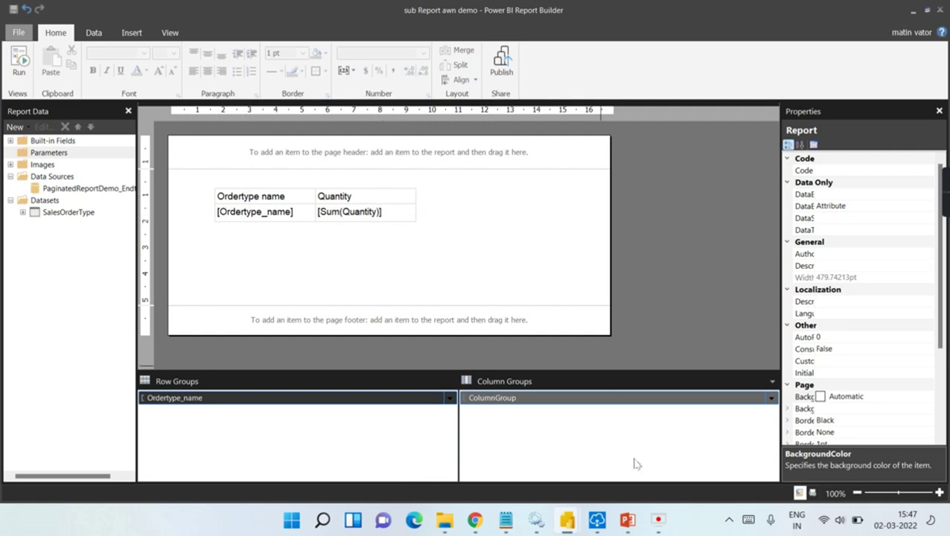
{"action": "mouse_move", "coordinate": [567, 521]}
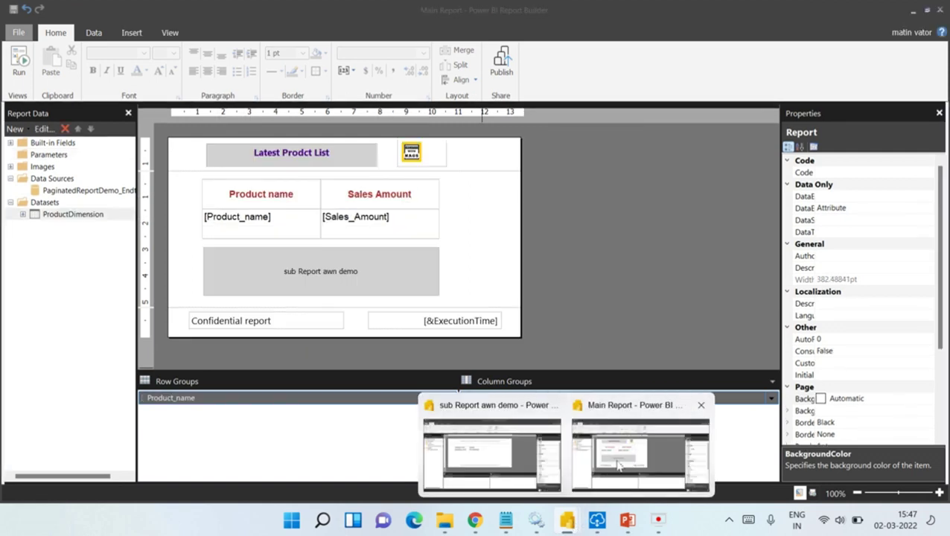
{"action": "left_click", "coordinate": [614, 469]}
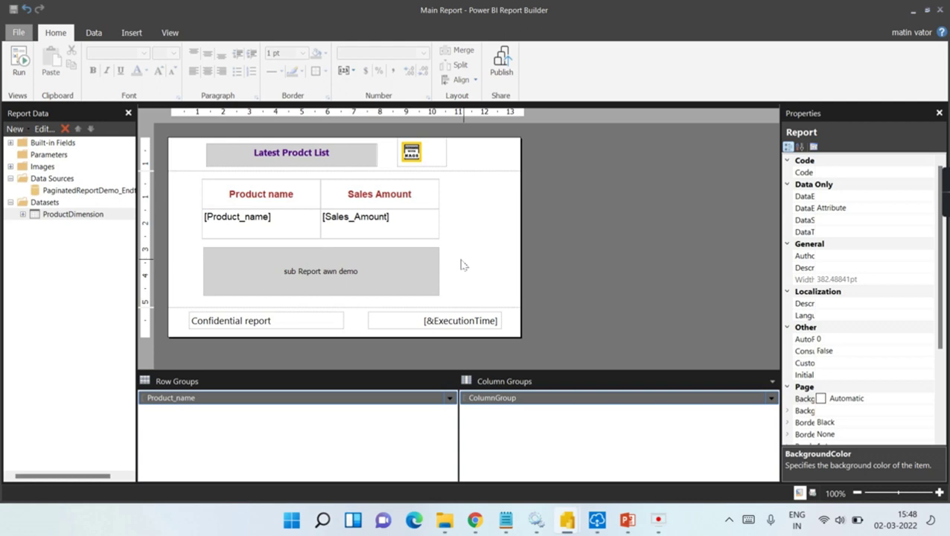
{"action": "left_click", "coordinate": [479, 251]}
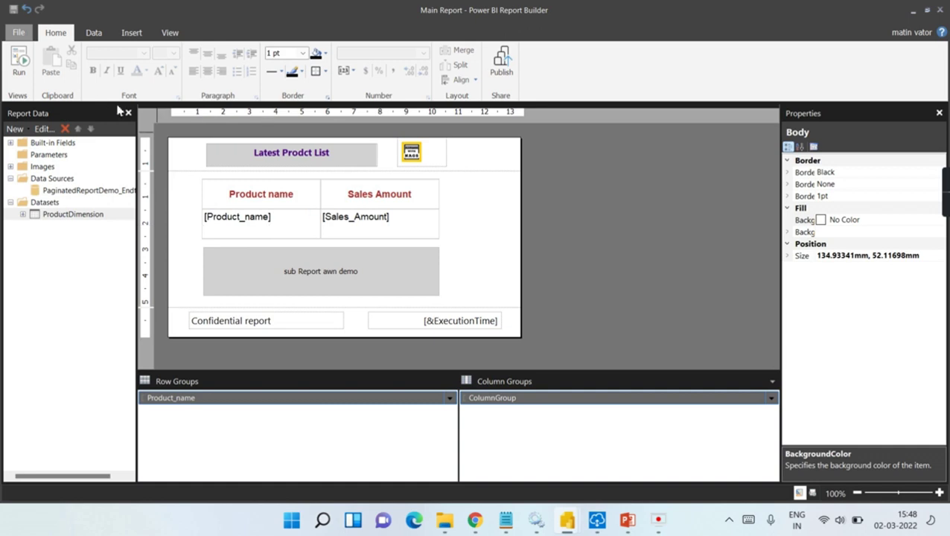
Preview Main Report from the product list down to the embedded sub report, and go back to its design.
{"action": "left_click", "coordinate": [19, 63]}
{"action": "scroll", "coordinate": [189, 218], "scroll_direction": "up", "scroll_amount": 3}
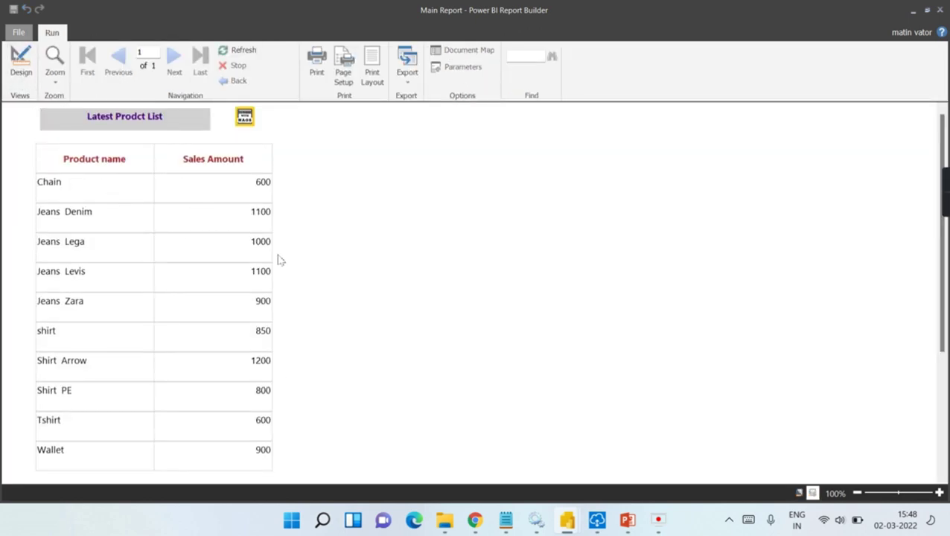
{"action": "scroll", "coordinate": [212, 358], "scroll_direction": "down", "scroll_amount": 5}
{"action": "scroll", "coordinate": [291, 297], "scroll_direction": "up", "scroll_amount": 5}
{"action": "left_click", "coordinate": [20, 62]}
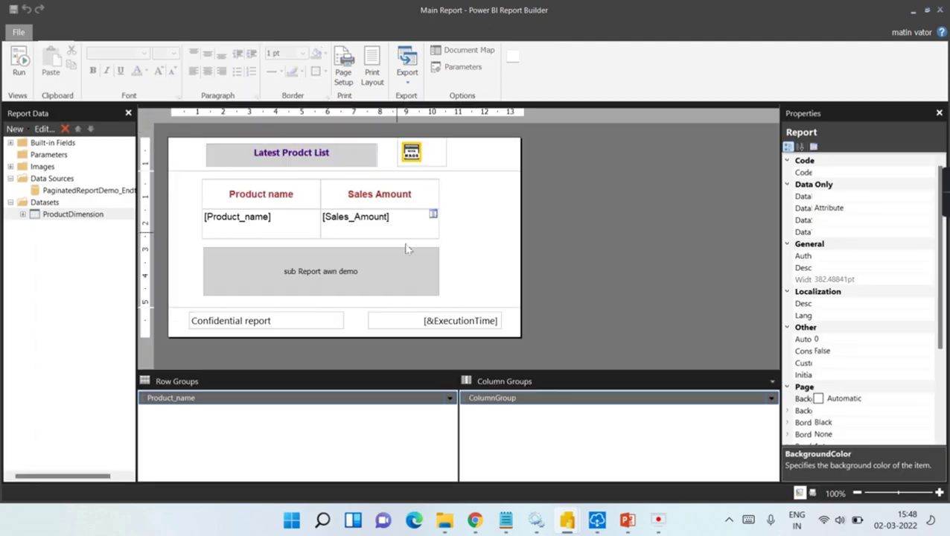
{"action": "left_click", "coordinate": [385, 272]}
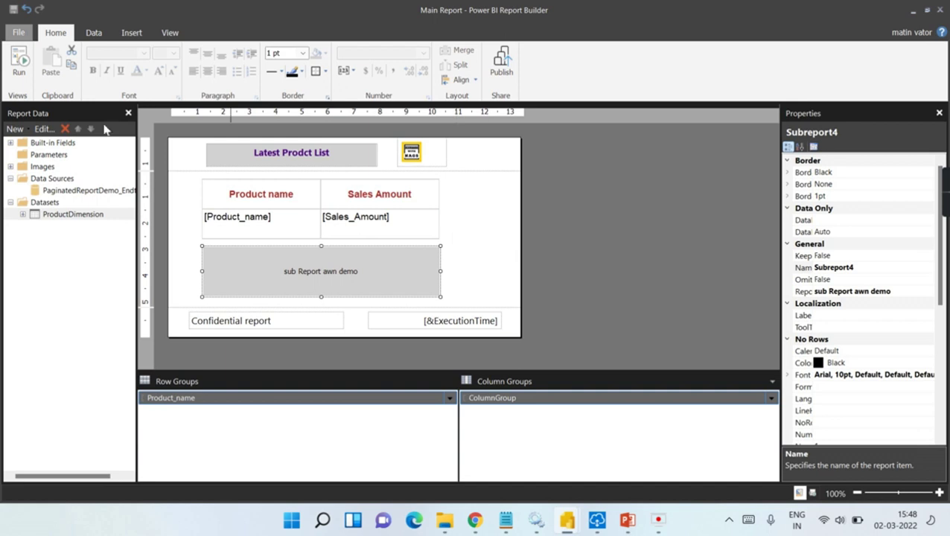
{"action": "left_click", "coordinate": [53, 156]}
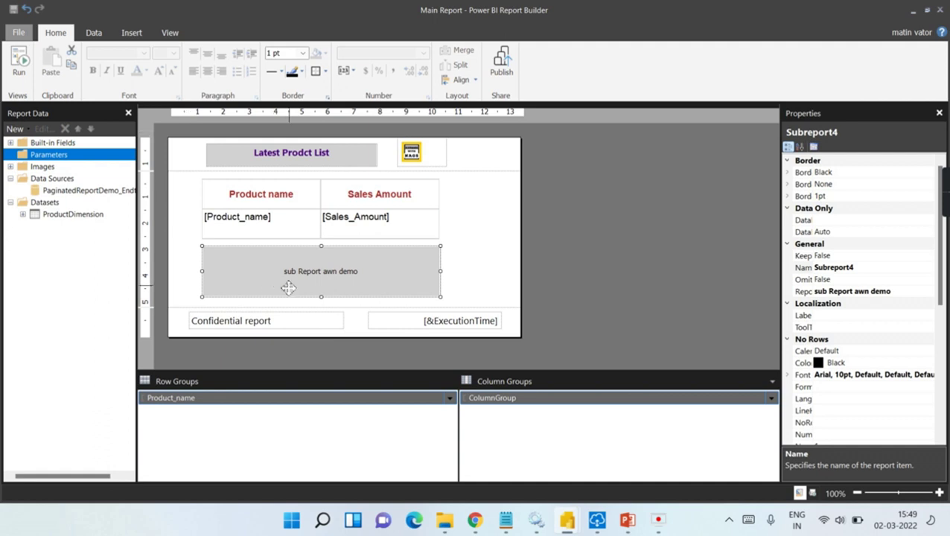
{"action": "left_click", "coordinate": [499, 260]}
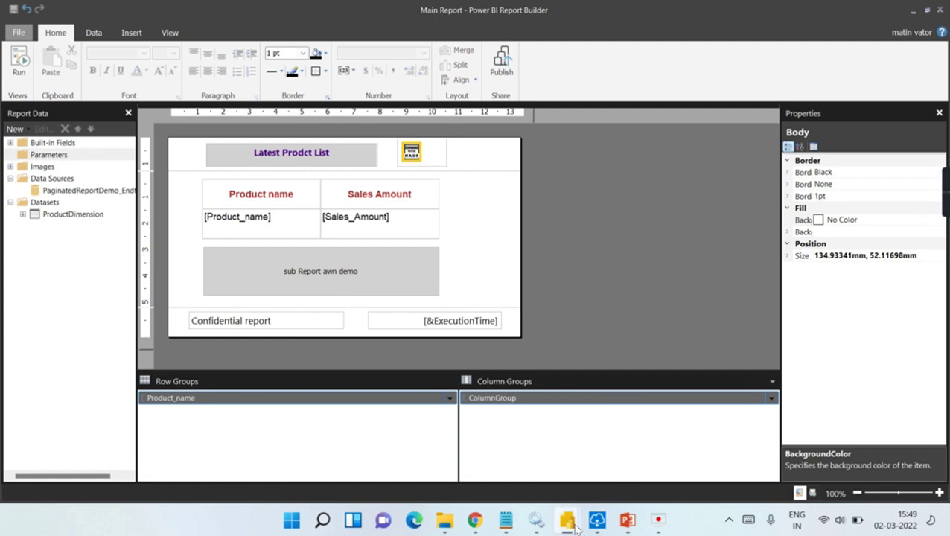
{"action": "mouse_move", "coordinate": [567, 519]}
{"action": "mouse_move", "coordinate": [475, 421]}
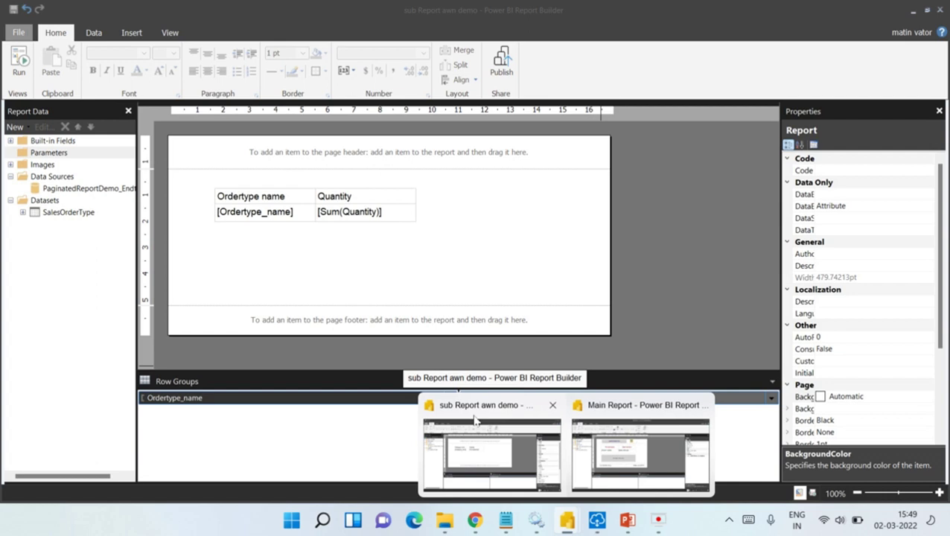
{"action": "left_click", "coordinate": [627, 414]}
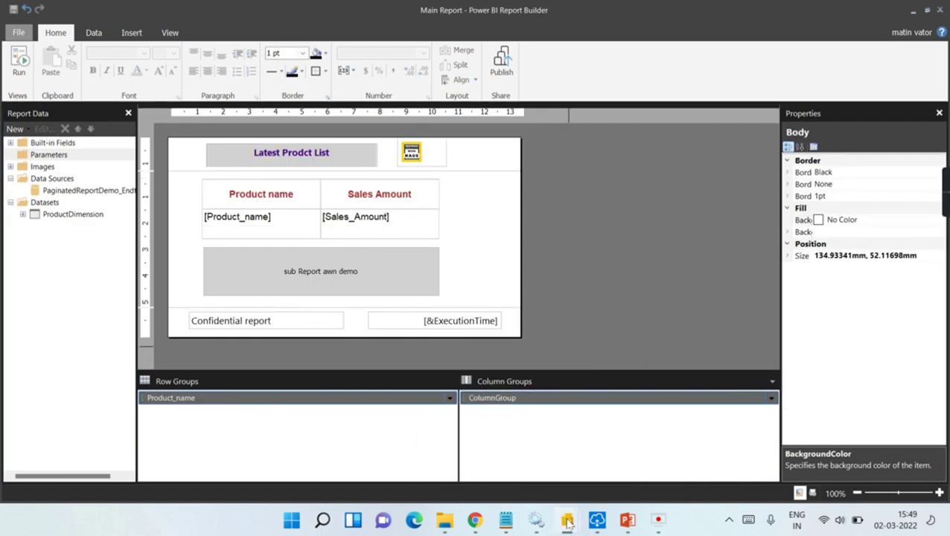
Switch to the sub report, run it to check the order type quantities, and return to design view.
{"action": "mouse_move", "coordinate": [566, 520]}
{"action": "left_click", "coordinate": [463, 416]}
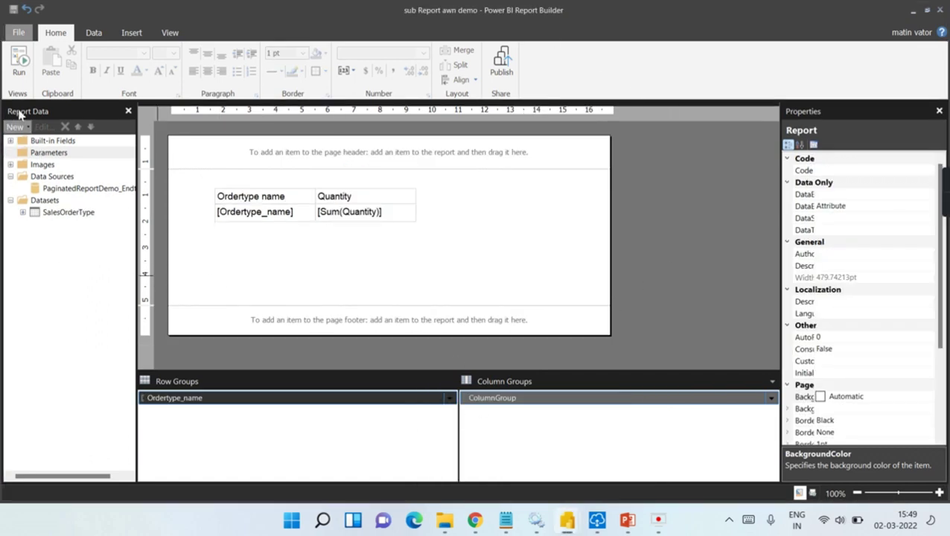
{"action": "left_click", "coordinate": [15, 73]}
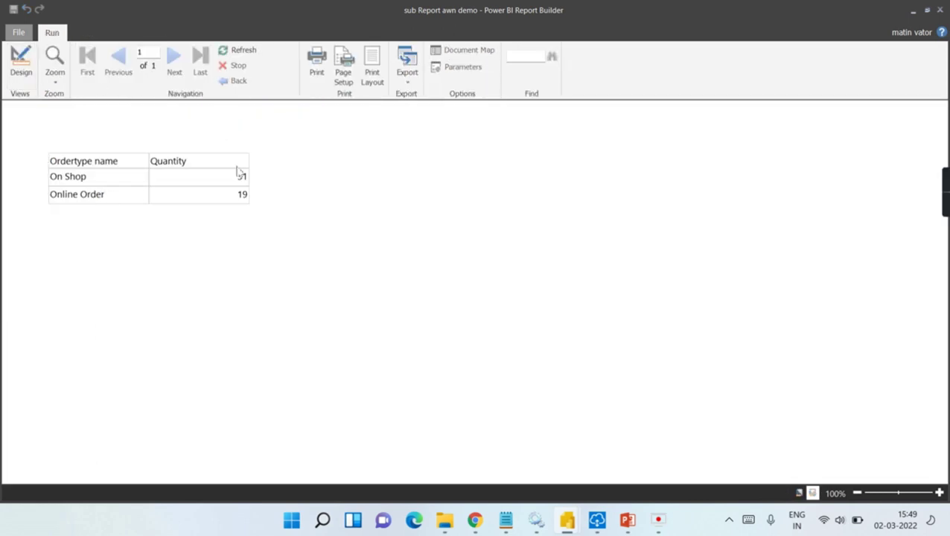
{"action": "left_click", "coordinate": [20, 61]}
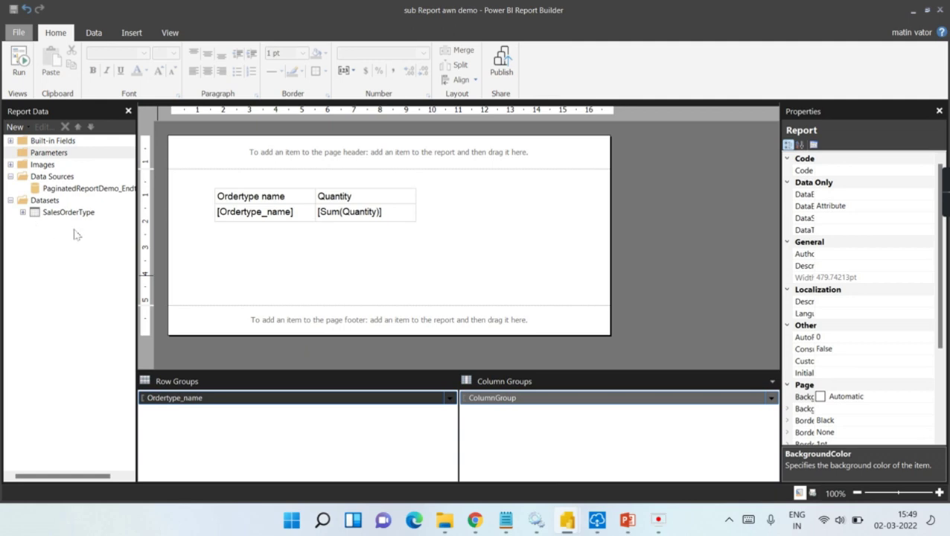
Add a dataset to the sub report from PaginatedReportDemo_EndtoEnd, querying only Product name from the Sales table.
{"action": "right_click", "coordinate": [46, 204]}
{"action": "left_click", "coordinate": [64, 212]}
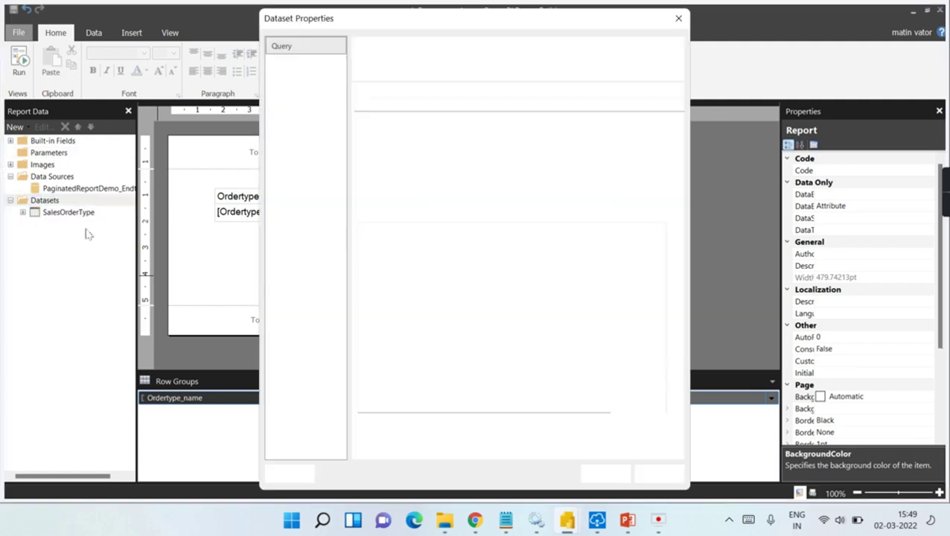
{"action": "left_click", "coordinate": [441, 149]}
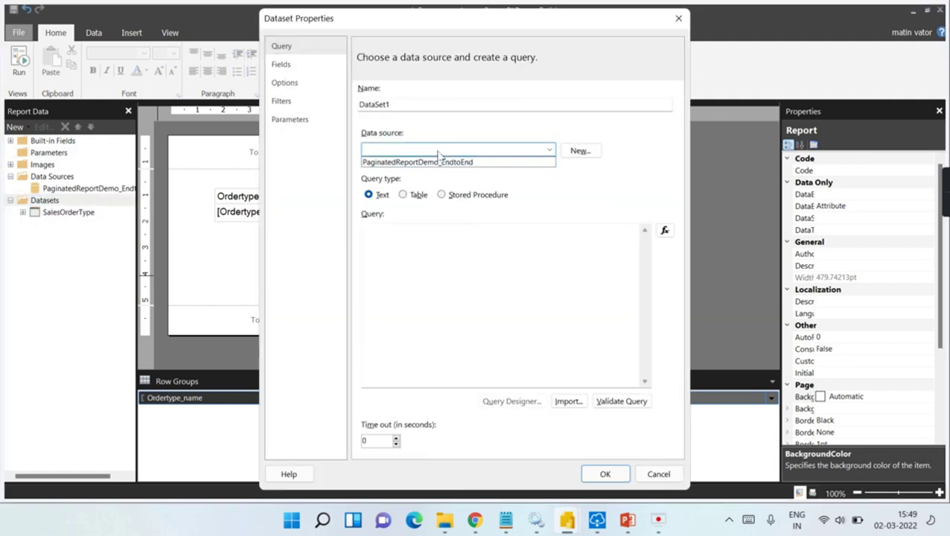
{"action": "left_click", "coordinate": [439, 163]}
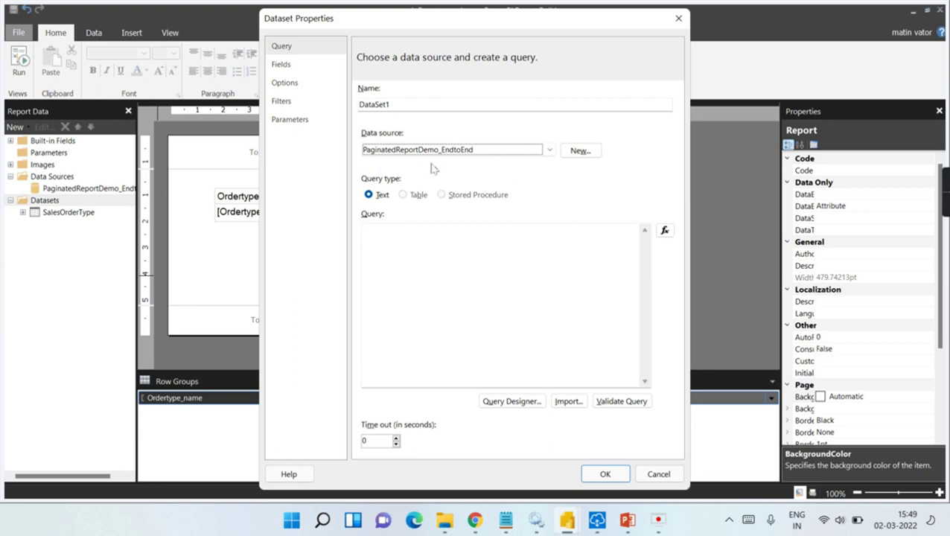
{"action": "left_click", "coordinate": [504, 402]}
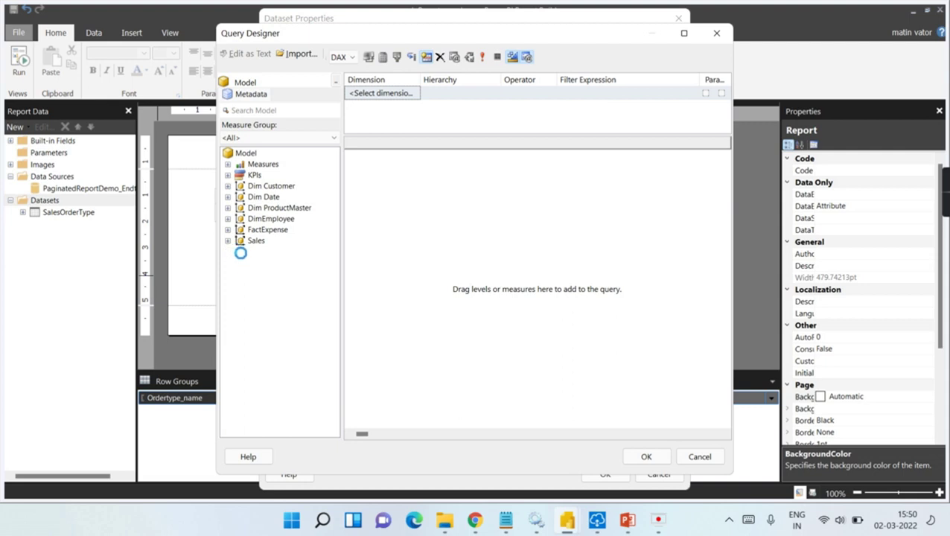
{"action": "double_click", "coordinate": [254, 241]}
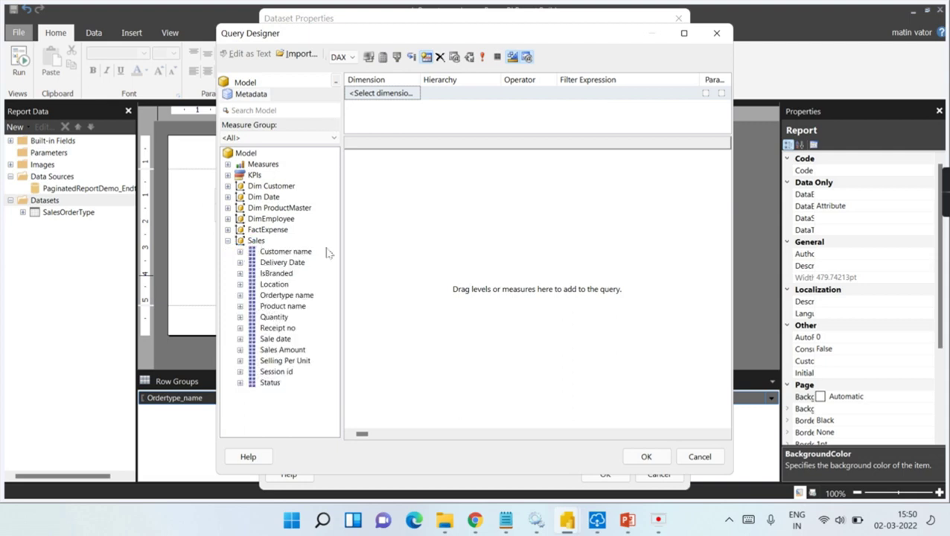
{"action": "left_click_drag", "start_coordinate": [291, 306], "coordinate": [470, 284]}
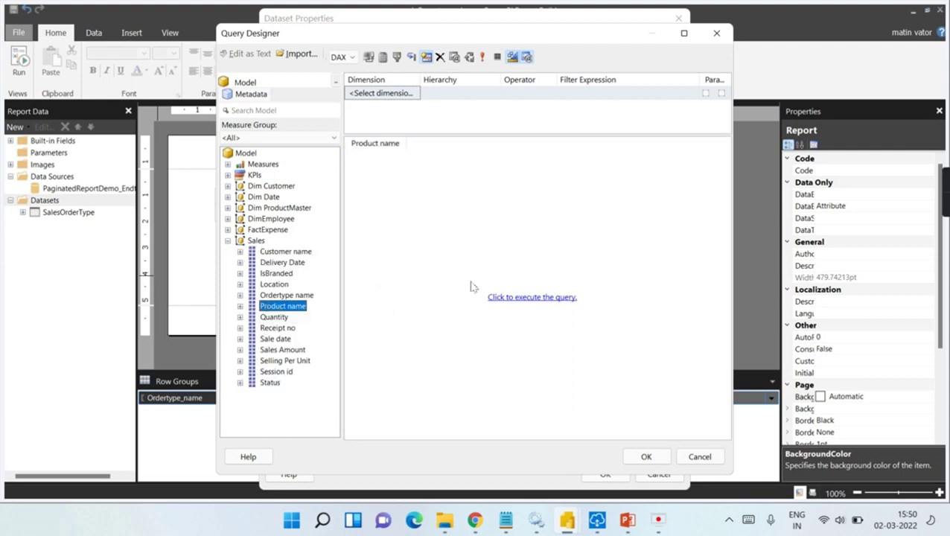
{"action": "left_click", "coordinate": [525, 300]}
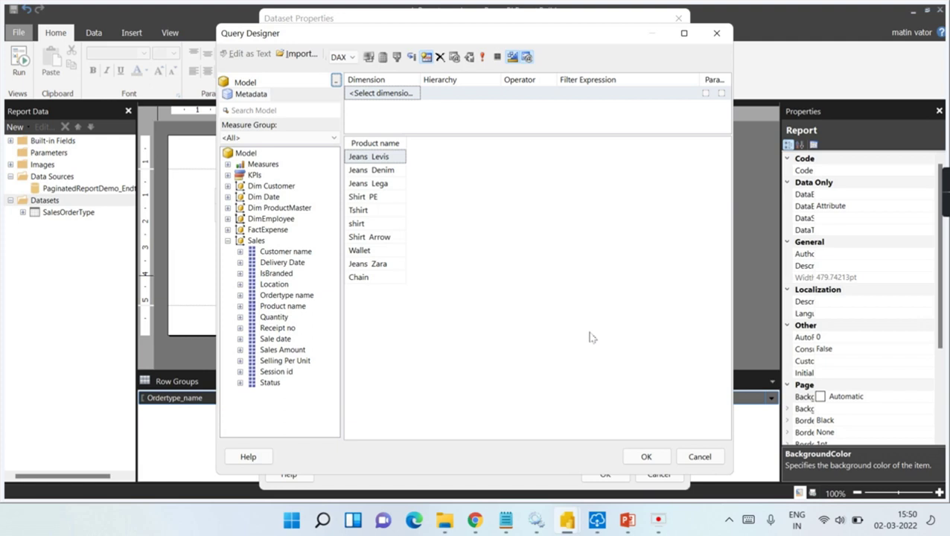
{"action": "left_click", "coordinate": [646, 457]}
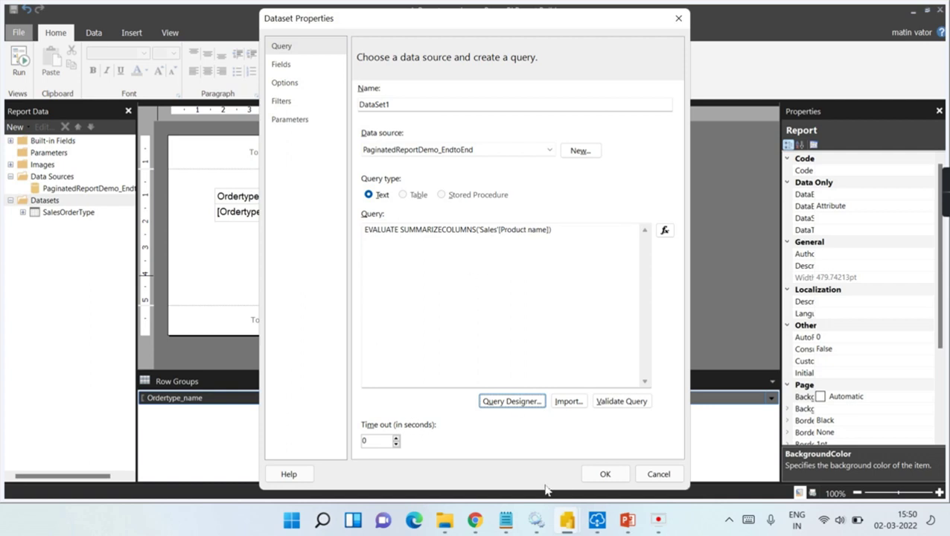
{"action": "left_click", "coordinate": [603, 474]}
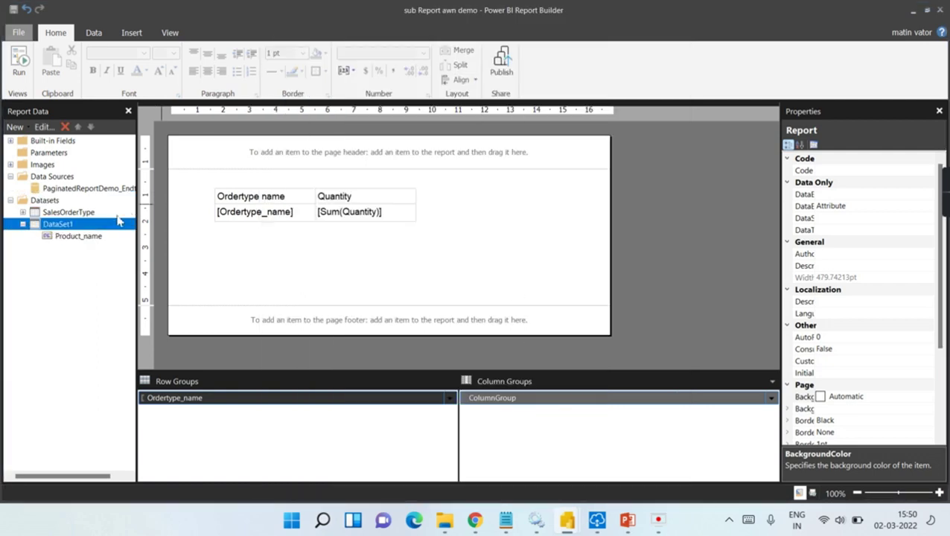
Rename the new product name dataset as ProductList.
{"action": "double_click", "coordinate": [82, 226]}
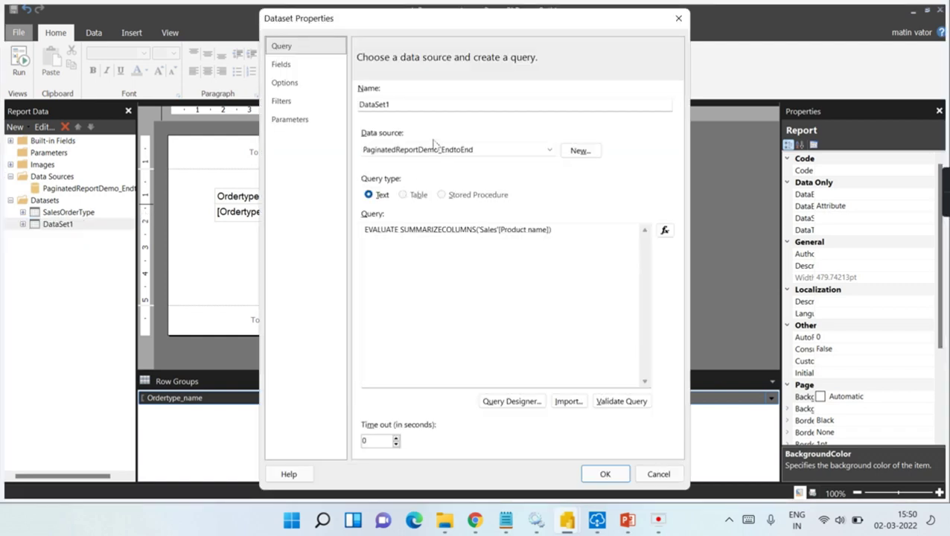
{"action": "double_click", "coordinate": [407, 108]}
{"action": "type", "text": "ProductList"}
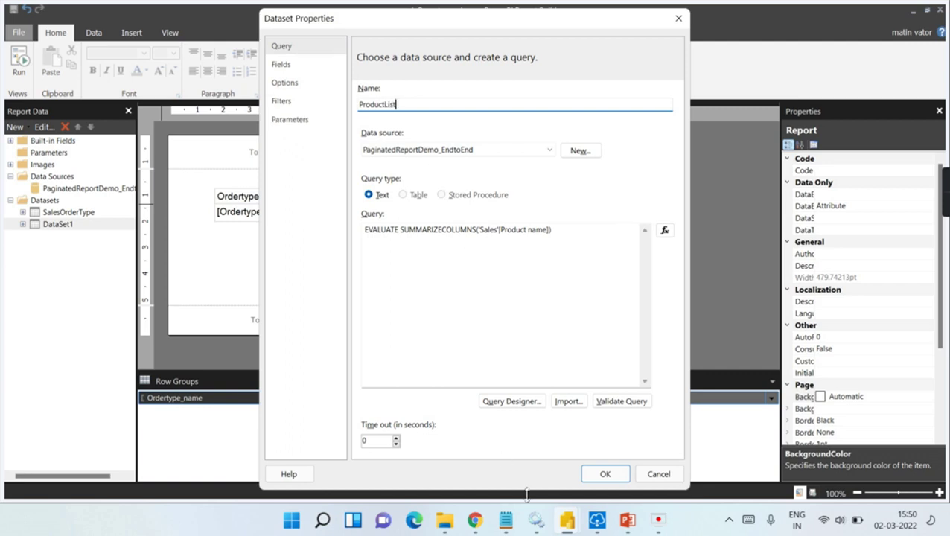
{"action": "left_click", "coordinate": [603, 474]}
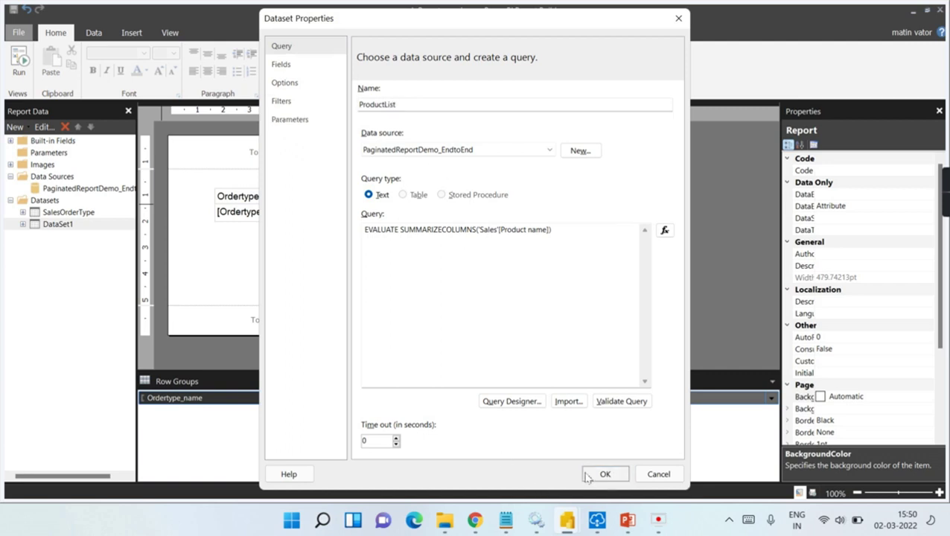
Add a report parameter that gets its available values from the ProductList dataset, with Product_name as value and label field.
{"action": "left_click", "coordinate": [45, 154]}
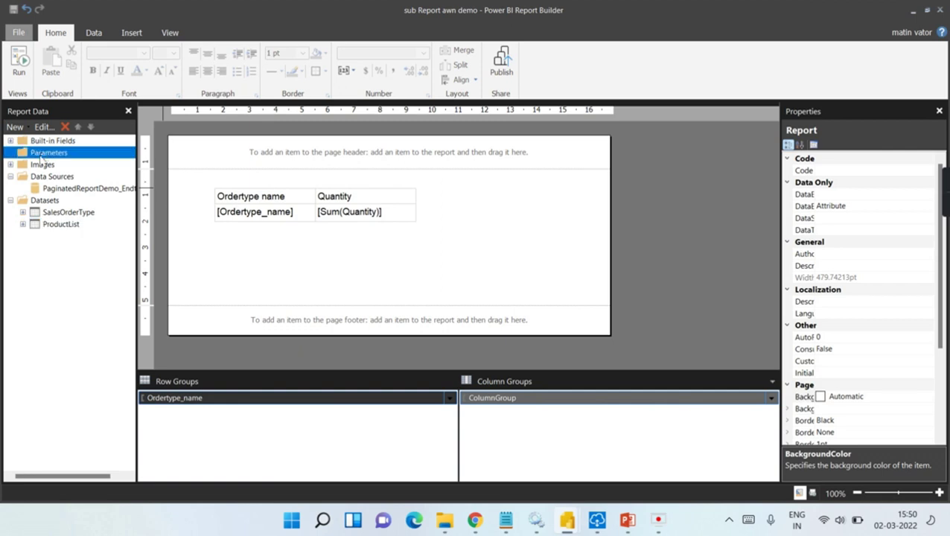
{"action": "right_click", "coordinate": [55, 160]}
{"action": "left_click", "coordinate": [74, 158]}
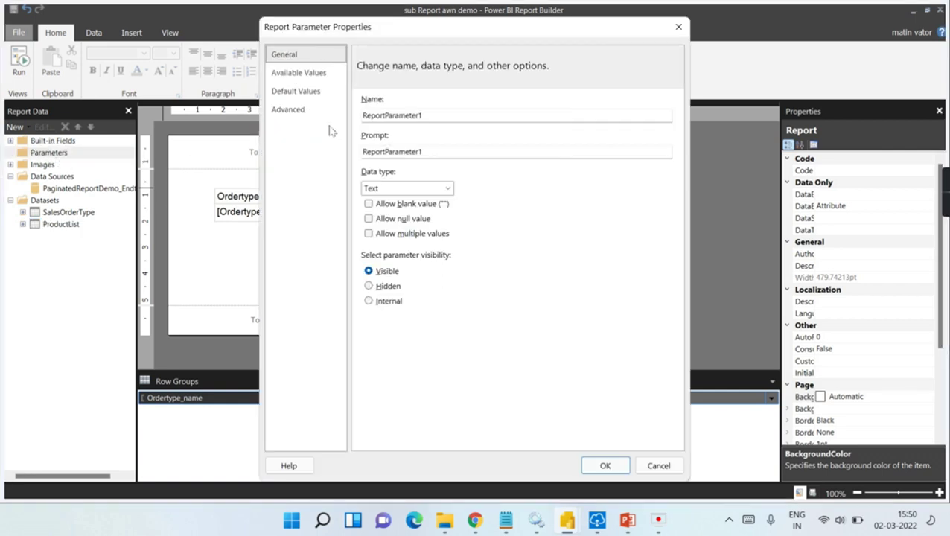
{"action": "left_click", "coordinate": [295, 78]}
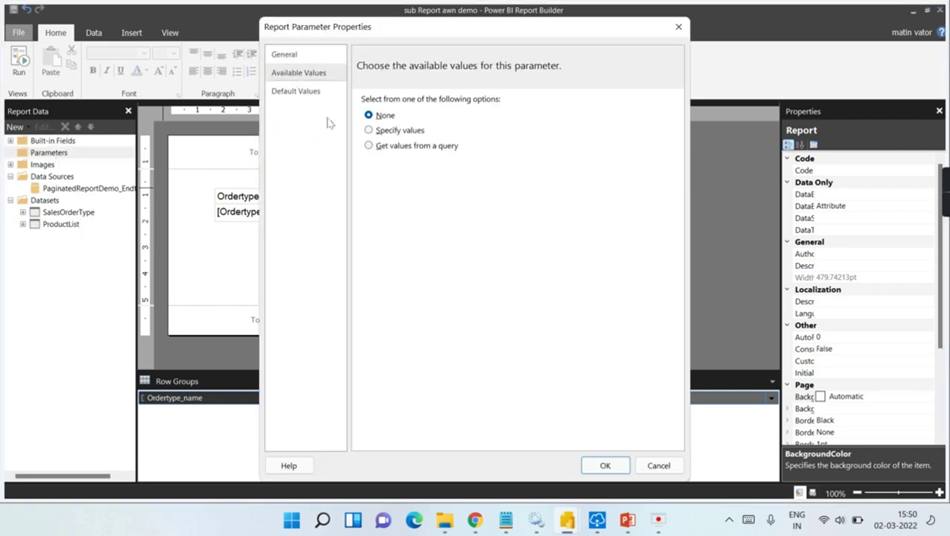
{"action": "left_click", "coordinate": [396, 154]}
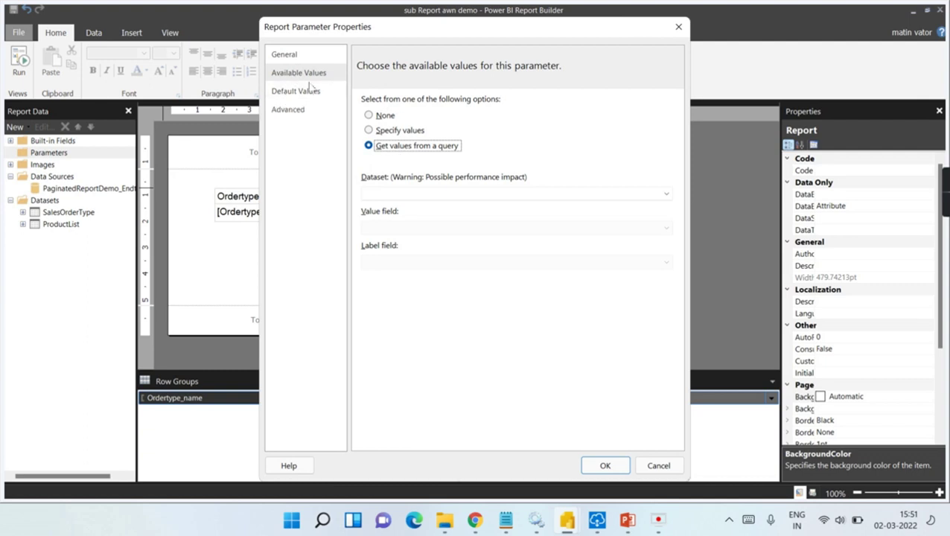
{"action": "left_click", "coordinate": [422, 192]}
{"action": "left_click", "coordinate": [414, 215]}
{"action": "left_click", "coordinate": [407, 229]}
{"action": "left_click", "coordinate": [399, 244]}
{"action": "left_click", "coordinate": [401, 265]}
{"action": "left_click", "coordinate": [390, 277]}
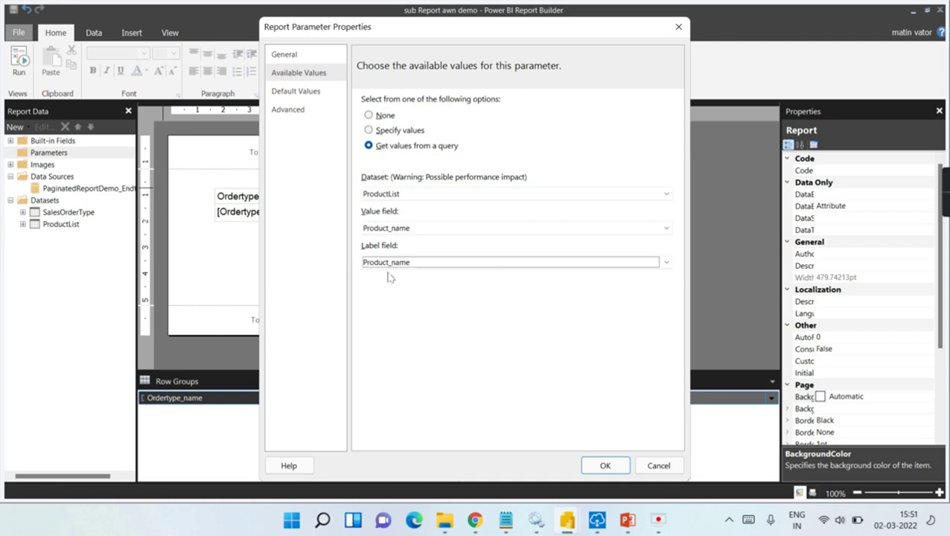
{"action": "left_click", "coordinate": [602, 466]}
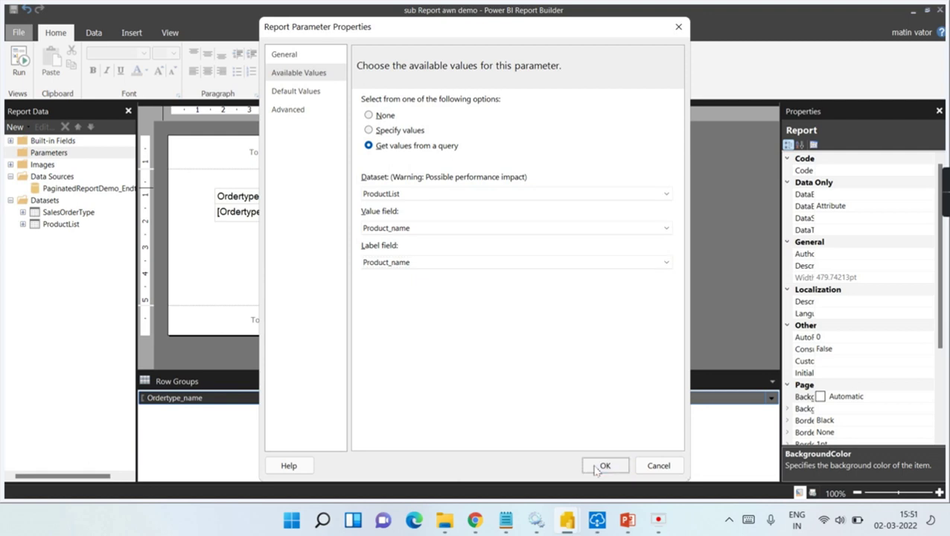
Run the sub report with the product parameter set to Jeans Lega.
{"action": "left_click", "coordinate": [18, 63]}
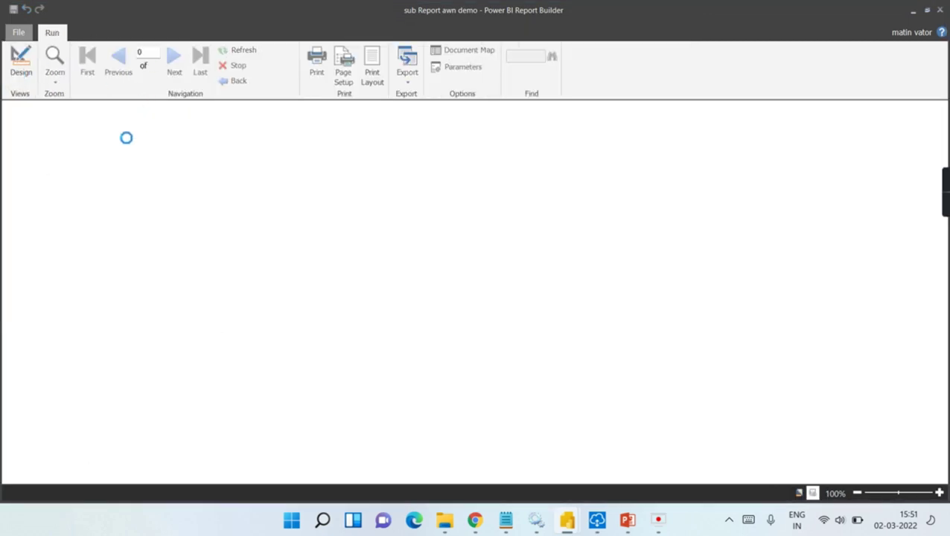
{"action": "left_click", "coordinate": [142, 110]}
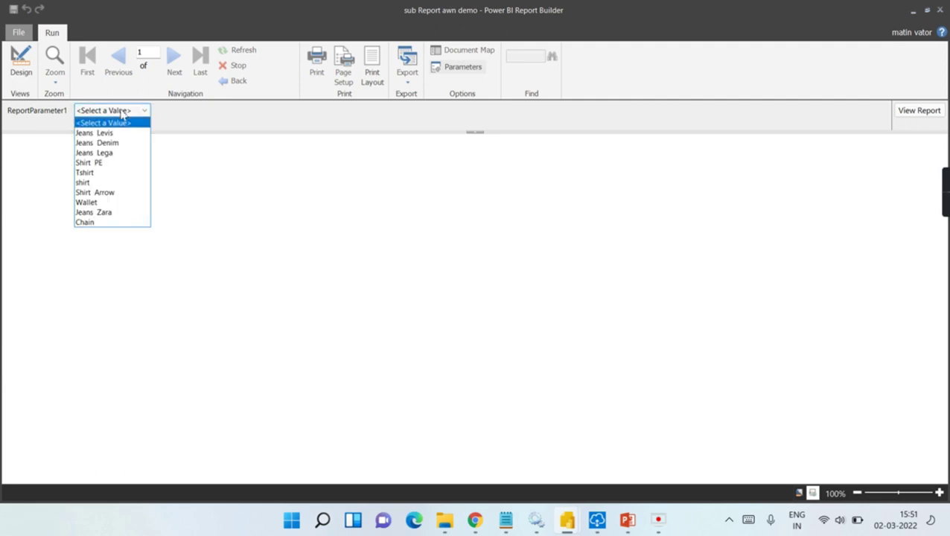
{"action": "left_click", "coordinate": [97, 158]}
{"action": "left_click", "coordinate": [904, 112]}
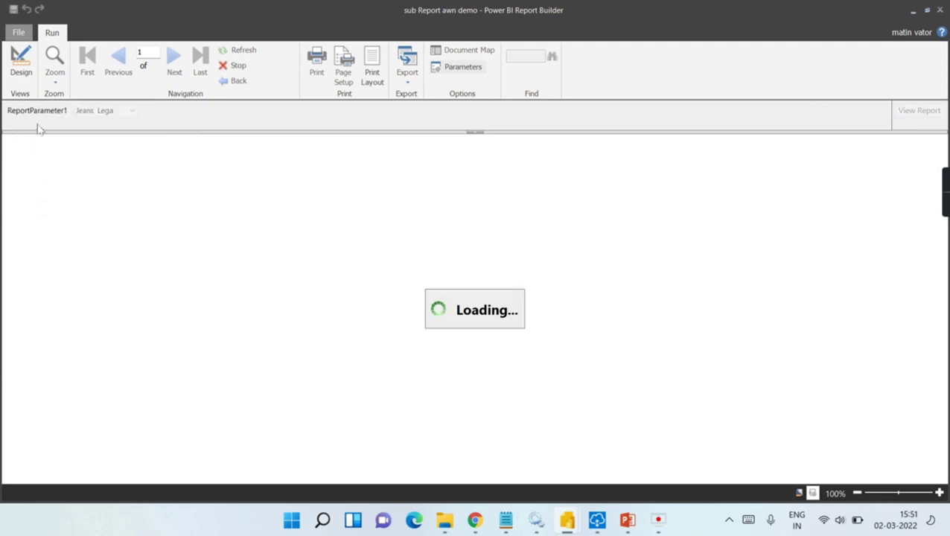
Run the sub report with the product parameter set to Tshirt, and return to the report design.
{"action": "left_click", "coordinate": [122, 112]}
{"action": "left_click", "coordinate": [120, 168]}
{"action": "left_click", "coordinate": [940, 111]}
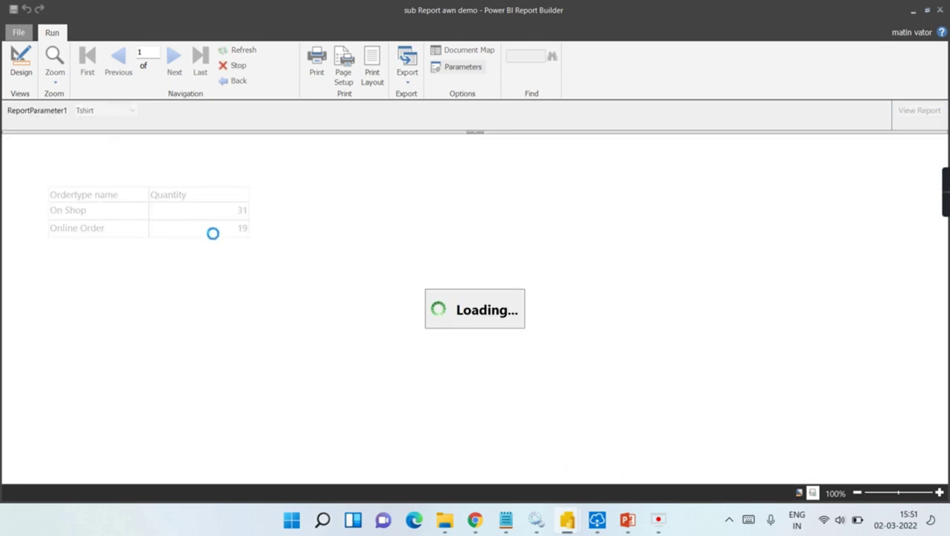
{"action": "left_click", "coordinate": [20, 61]}
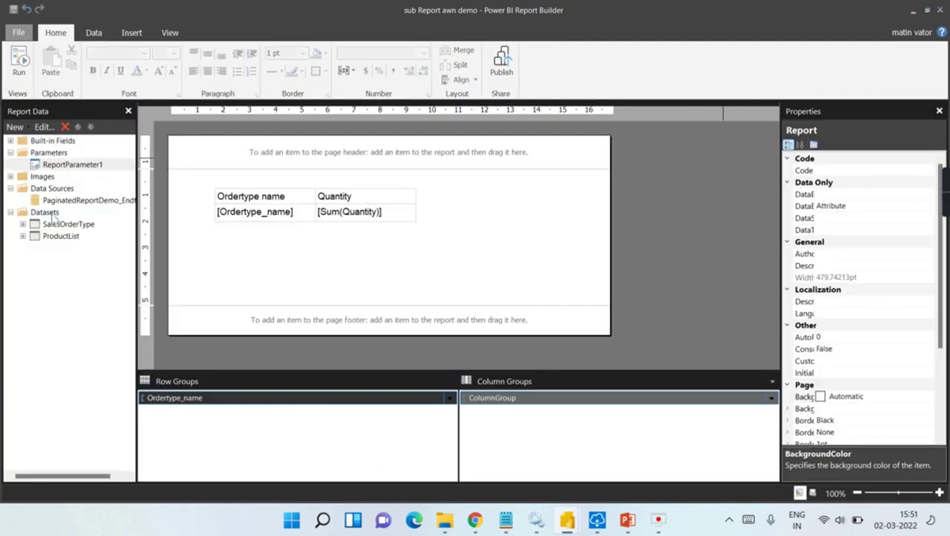
Add a filter to the SalesOrderType dataset so that Product_name equals the value of ReportParameter1.
{"action": "double_click", "coordinate": [43, 226]}
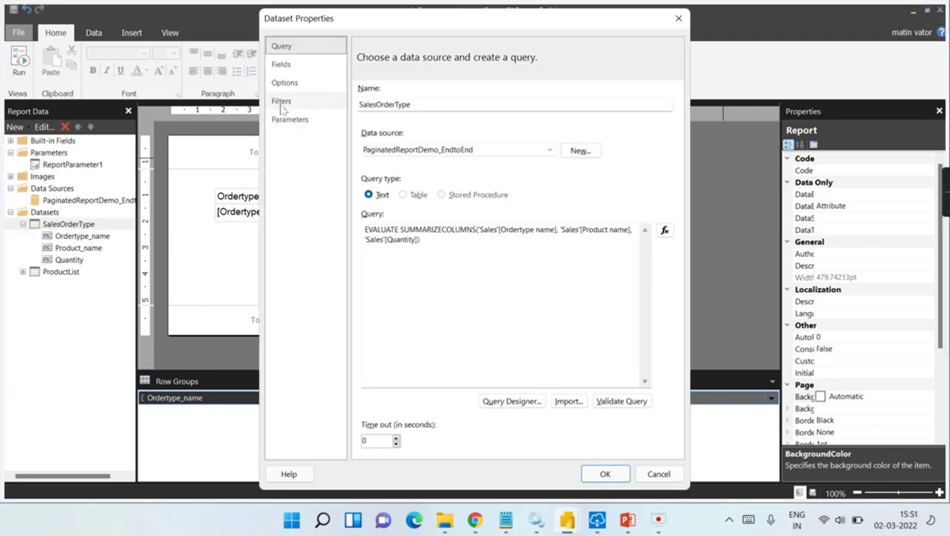
{"action": "left_click", "coordinate": [282, 103]}
{"action": "left_click", "coordinate": [372, 110]}
{"action": "left_click", "coordinate": [558, 138]}
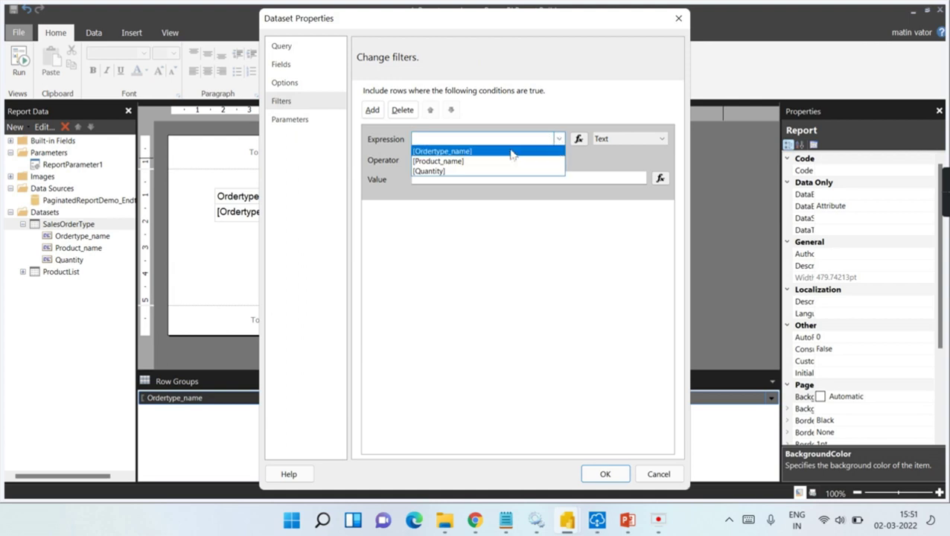
{"action": "left_click", "coordinate": [490, 161]}
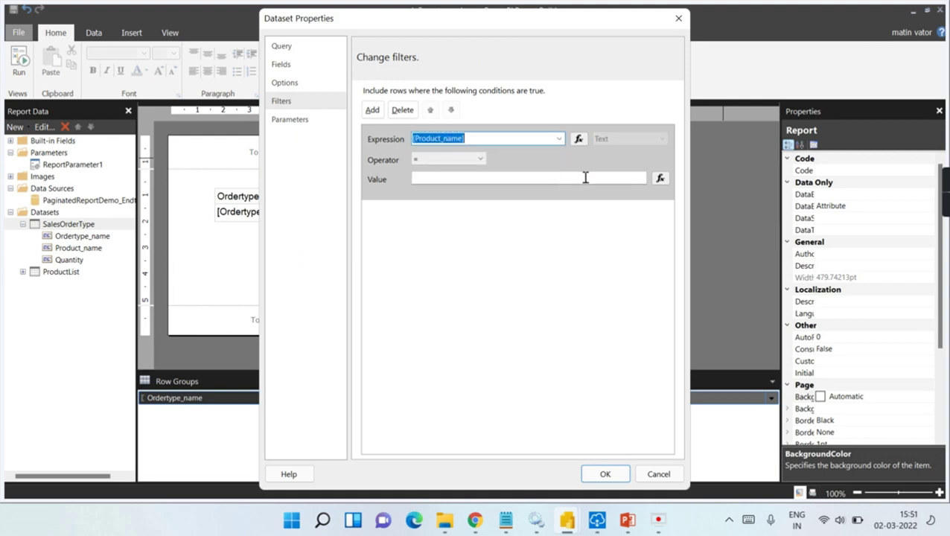
{"action": "left_click", "coordinate": [659, 178]}
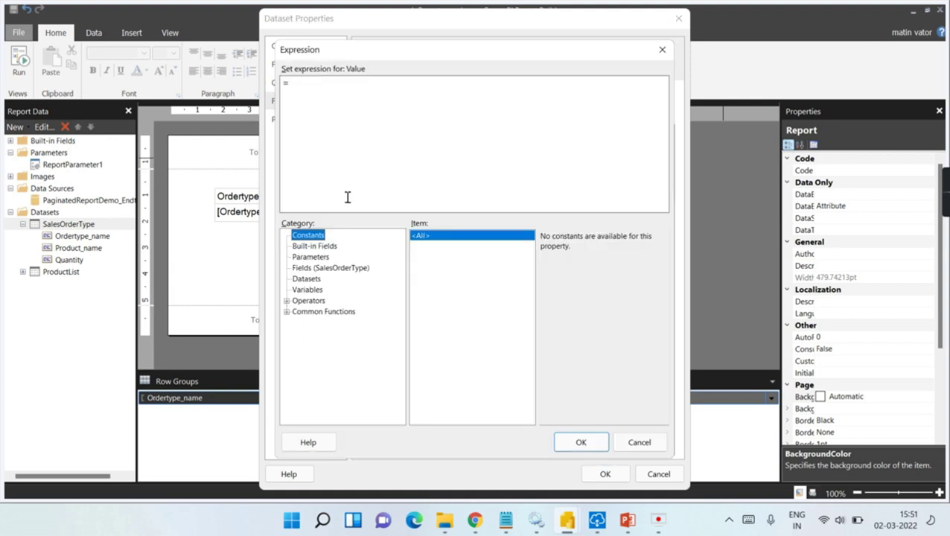
{"action": "left_click", "coordinate": [311, 257]}
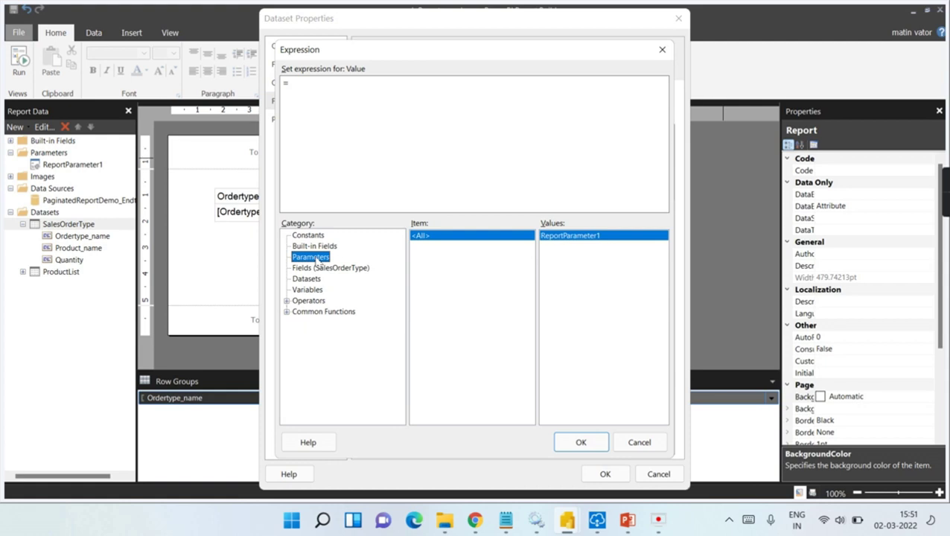
{"action": "double_click", "coordinate": [559, 237]}
{"action": "left_click", "coordinate": [580, 442]}
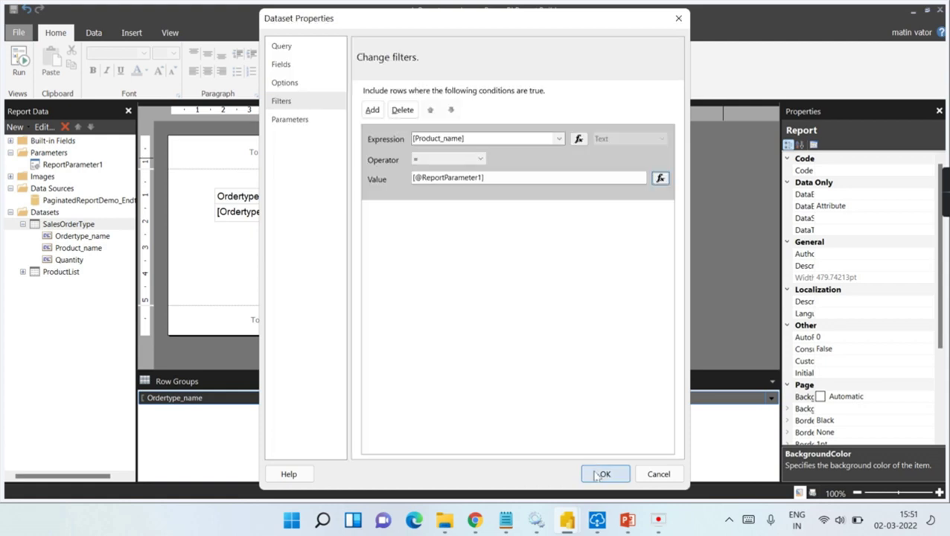
{"action": "left_click", "coordinate": [601, 474]}
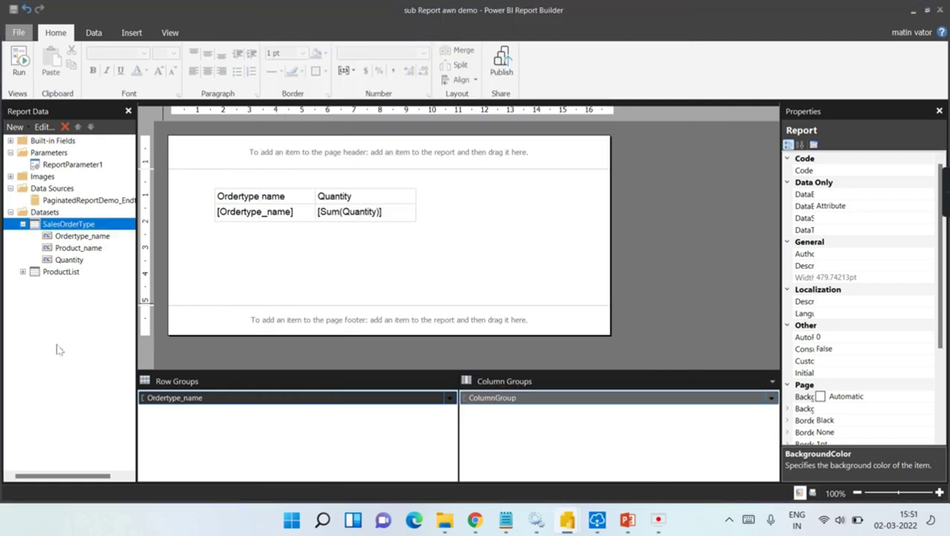
Run the filtered sub report with the product parameter set to Shirt PE.
{"action": "left_click", "coordinate": [18, 61]}
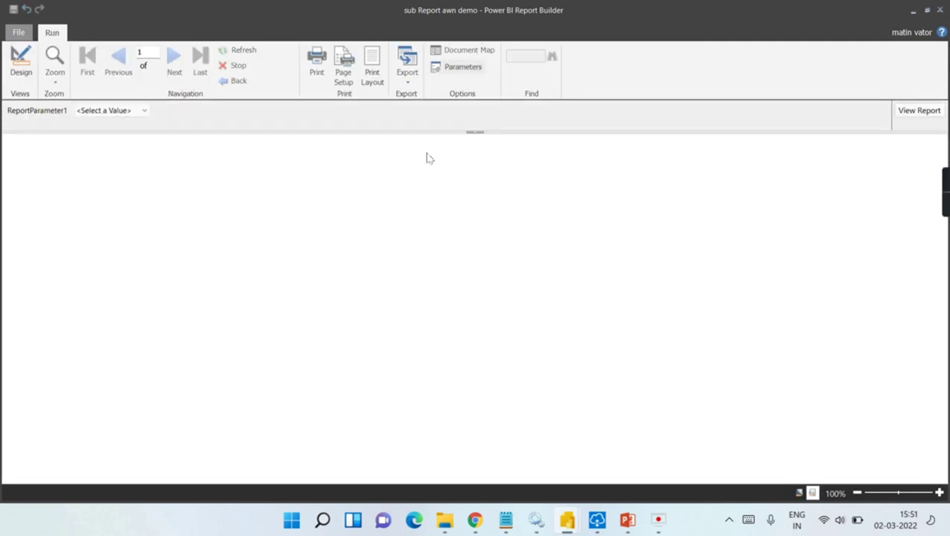
{"action": "left_click", "coordinate": [143, 110]}
{"action": "left_click", "coordinate": [119, 160]}
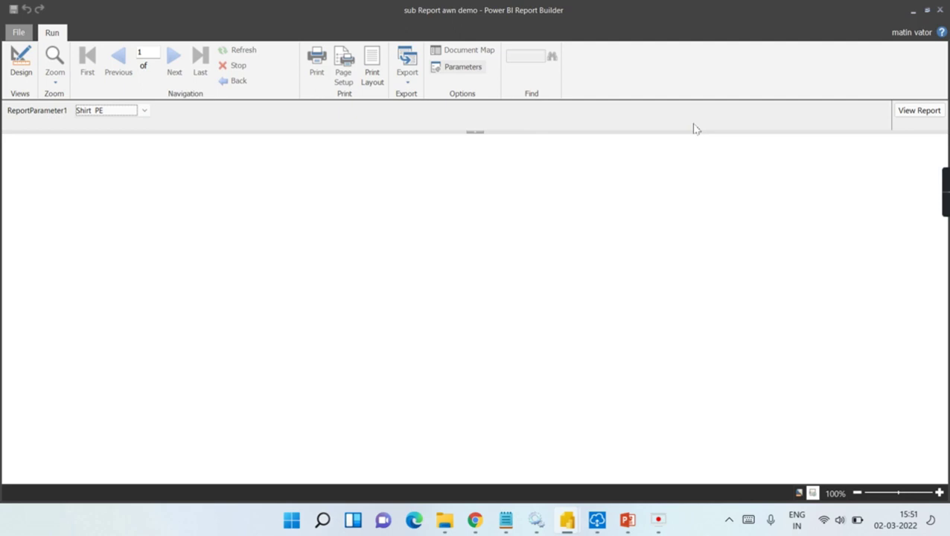
{"action": "left_click", "coordinate": [905, 115]}
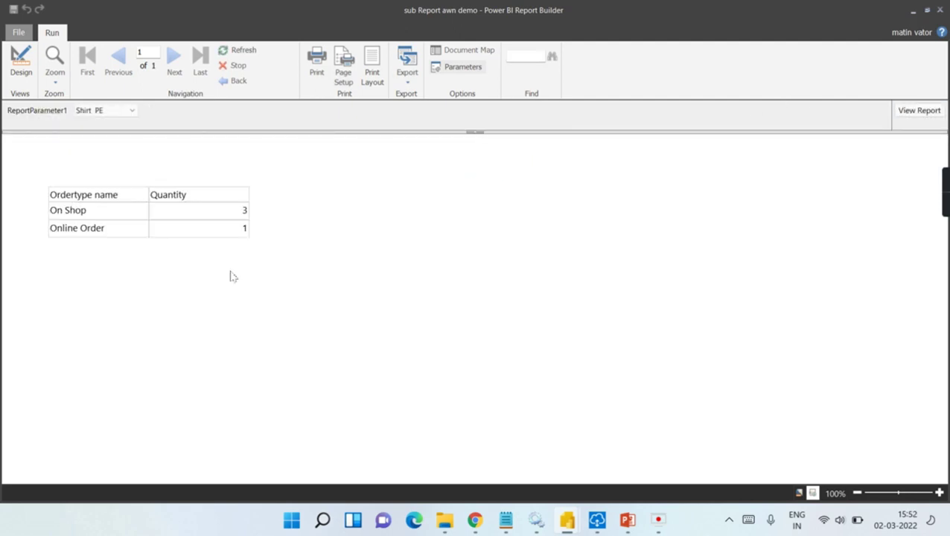
Rerun the sub report with the product parameter set to shirt, and return to the report design.
{"action": "left_click", "coordinate": [112, 112]}
{"action": "left_click", "coordinate": [104, 174]}
{"action": "left_click", "coordinate": [905, 112]}
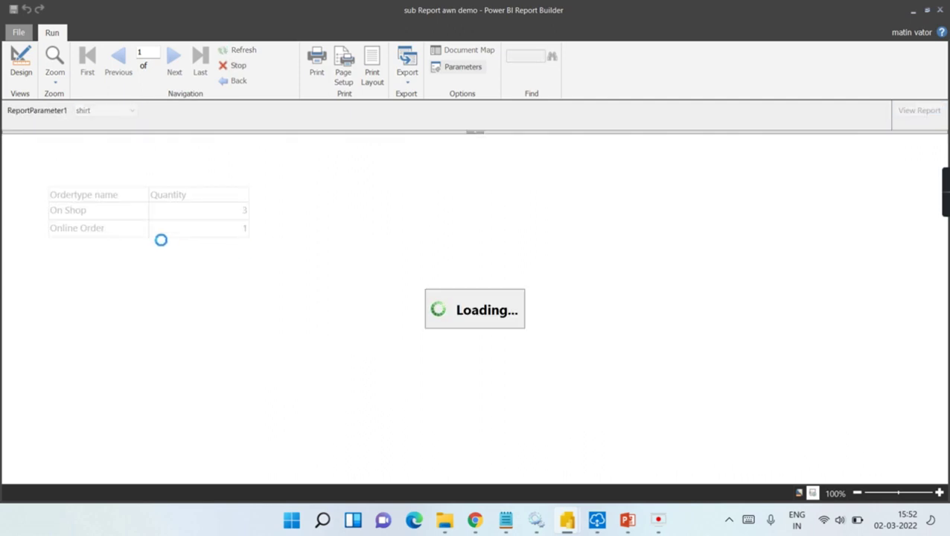
{"action": "left_click", "coordinate": [22, 67]}
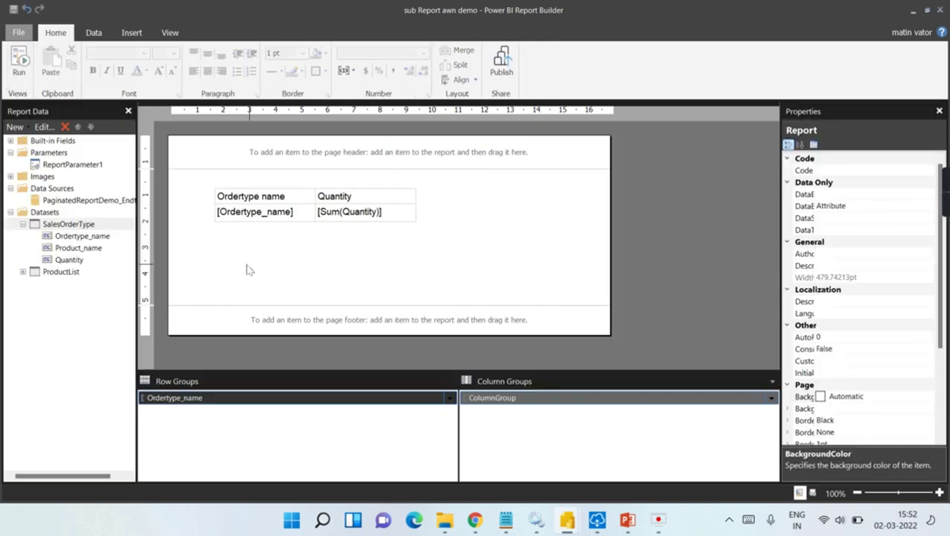
{"action": "mouse_move", "coordinate": [574, 526]}
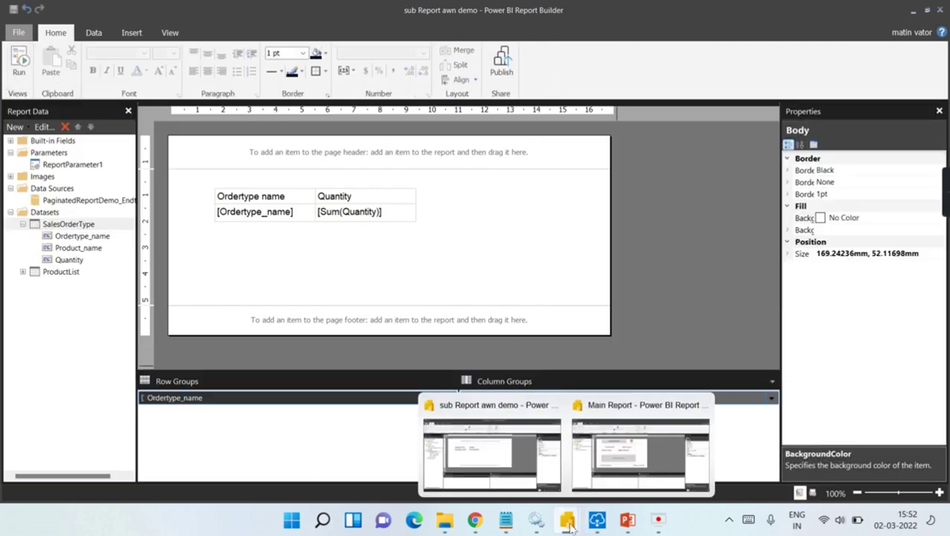
{"action": "left_click", "coordinate": [618, 405]}
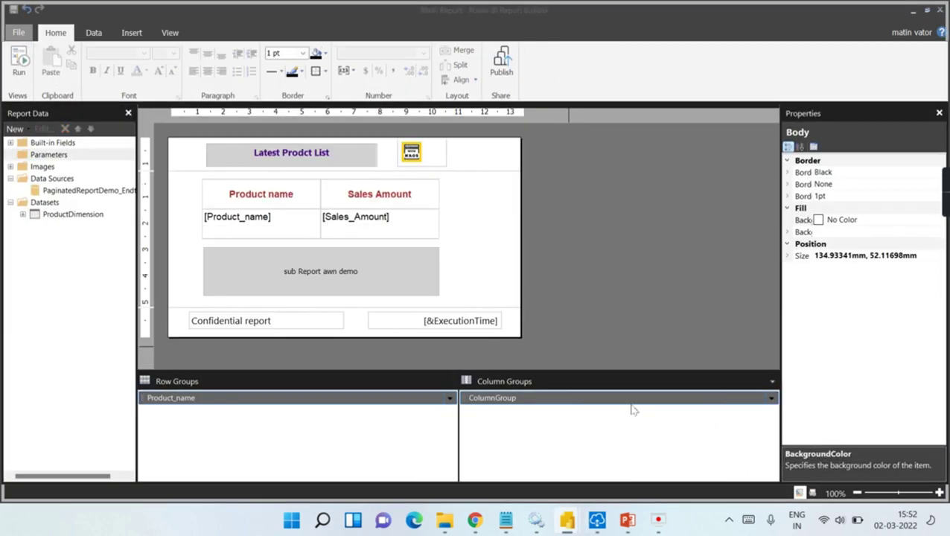
{"action": "left_click", "coordinate": [302, 276]}
{"action": "right_click", "coordinate": [298, 274]}
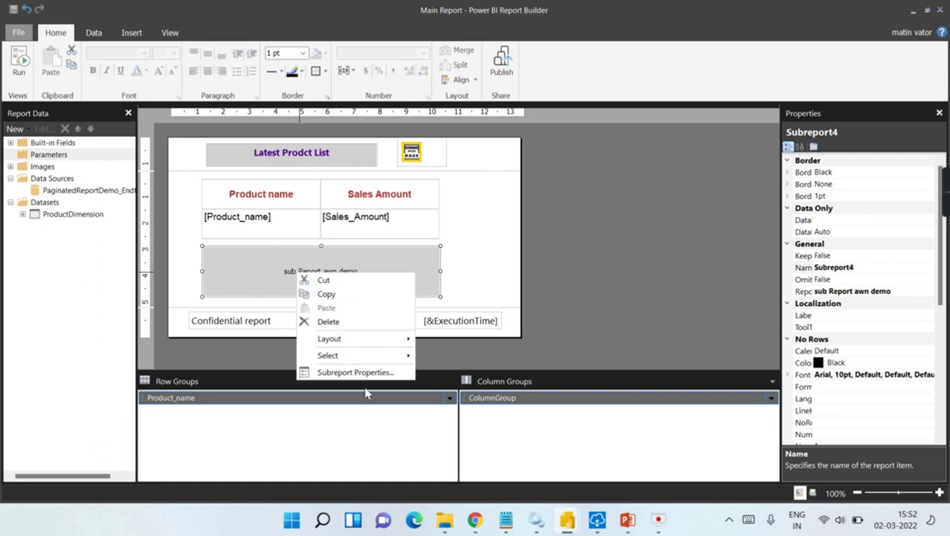
{"action": "left_click", "coordinate": [380, 371]}
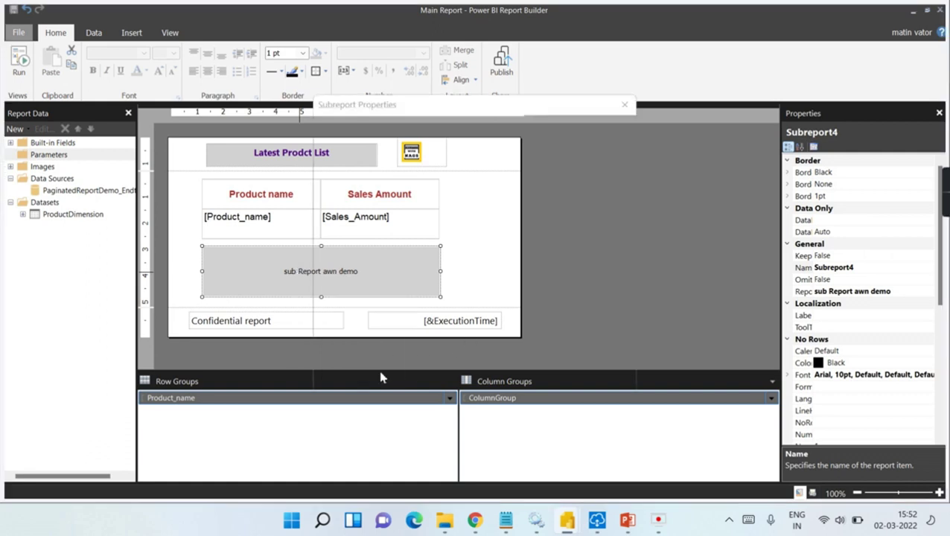
{"action": "left_click", "coordinate": [624, 104]}
{"action": "mouse_move", "coordinate": [566, 521]}
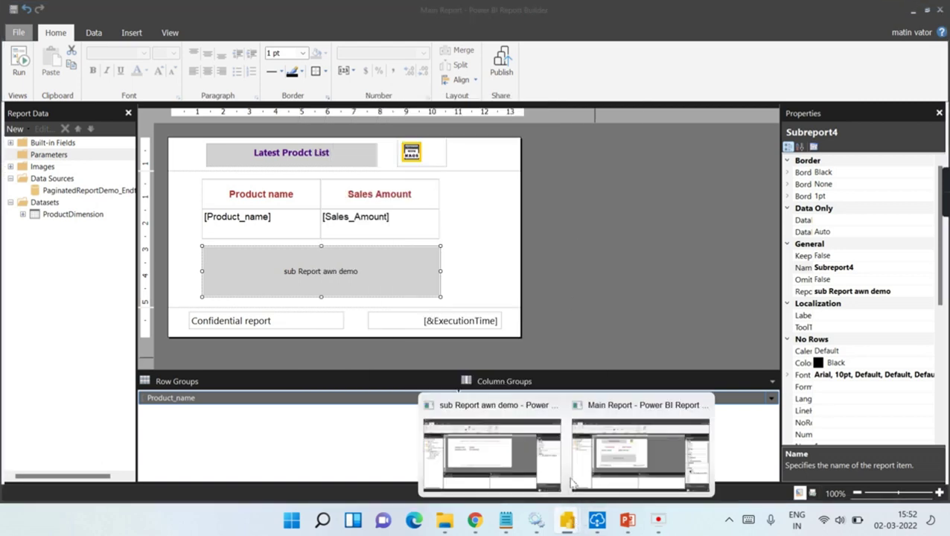
{"action": "left_click", "coordinate": [481, 414]}
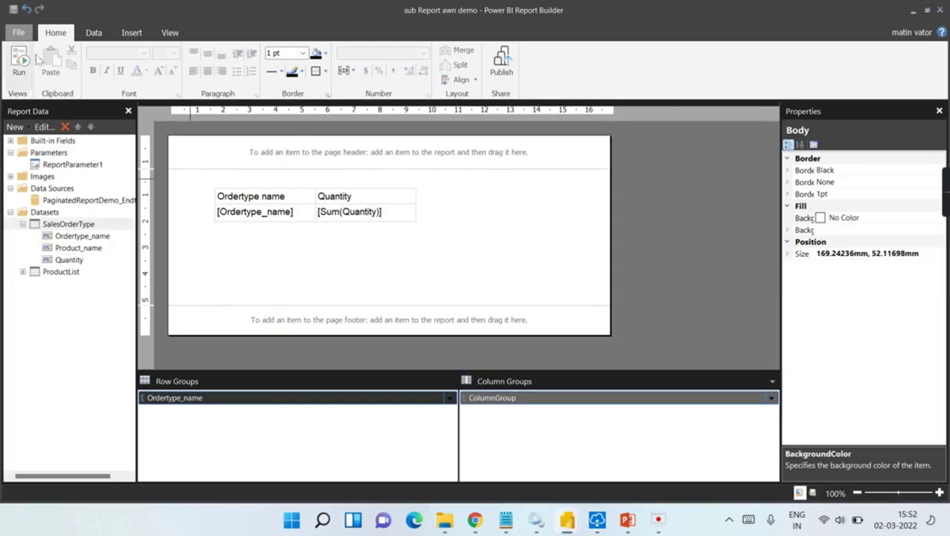
Publish the sub report to the Paginated Report Demo workspace, replacing the existing sub Report awn demo.
{"action": "left_click", "coordinate": [512, 71]}
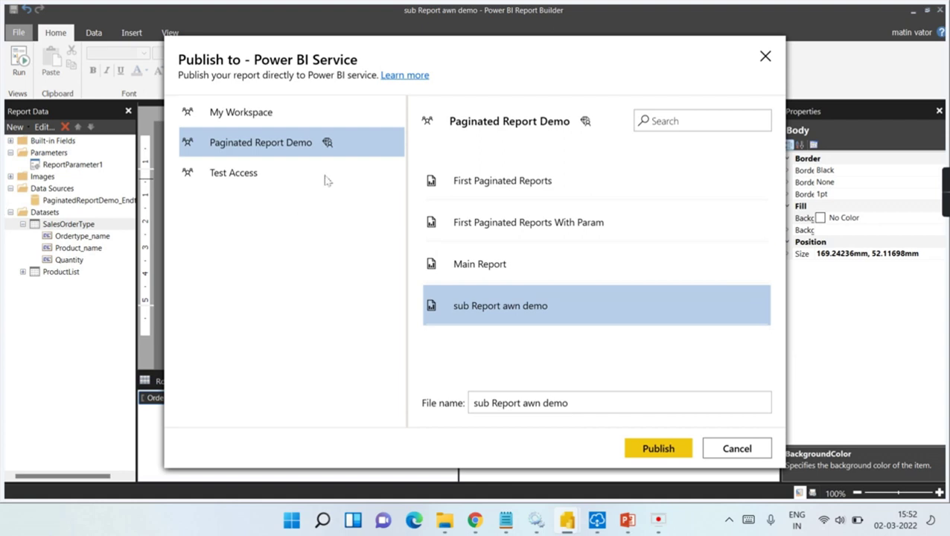
{"action": "left_click", "coordinate": [479, 305]}
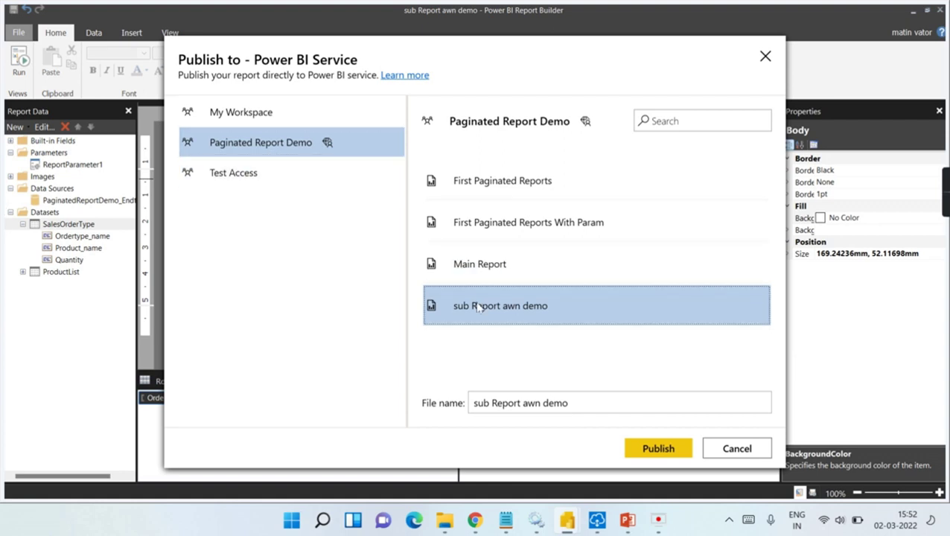
{"action": "left_click", "coordinate": [651, 450]}
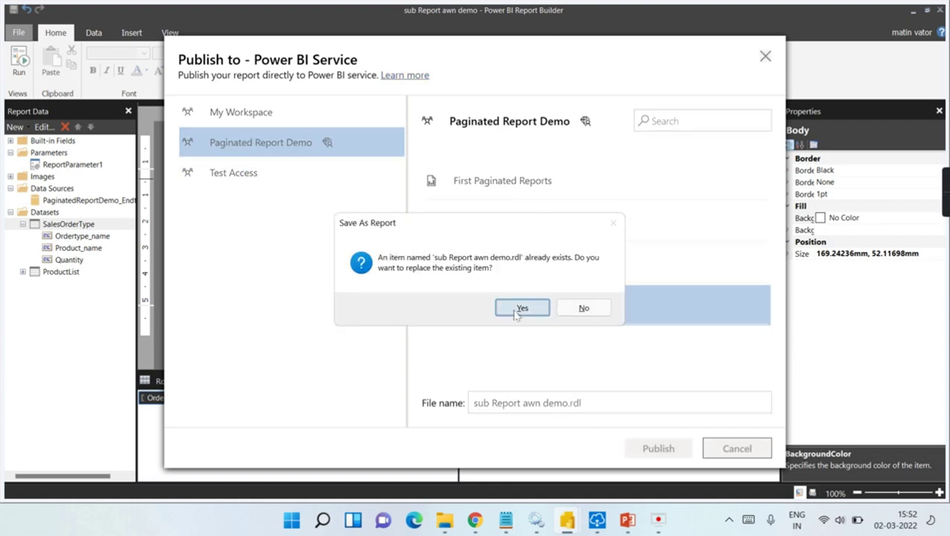
{"action": "left_click", "coordinate": [519, 308]}
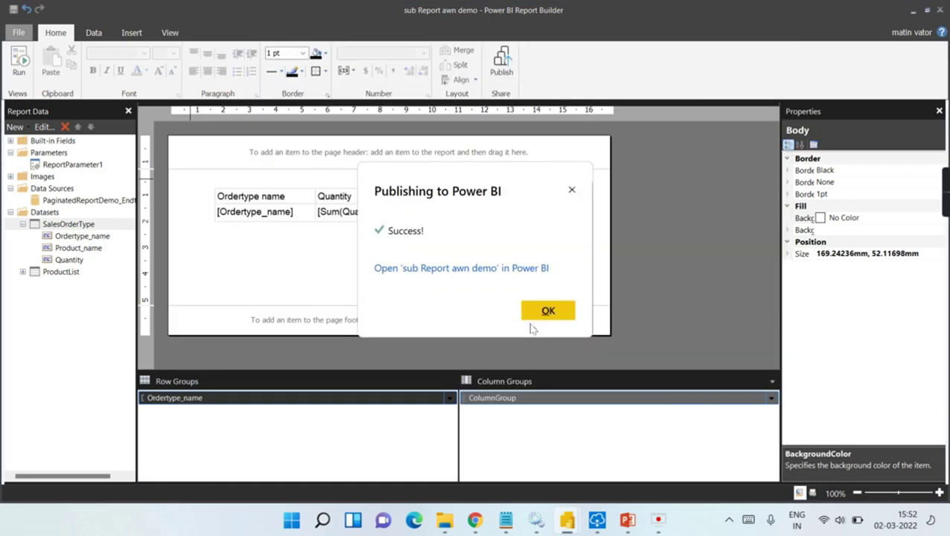
{"action": "left_click", "coordinate": [537, 312]}
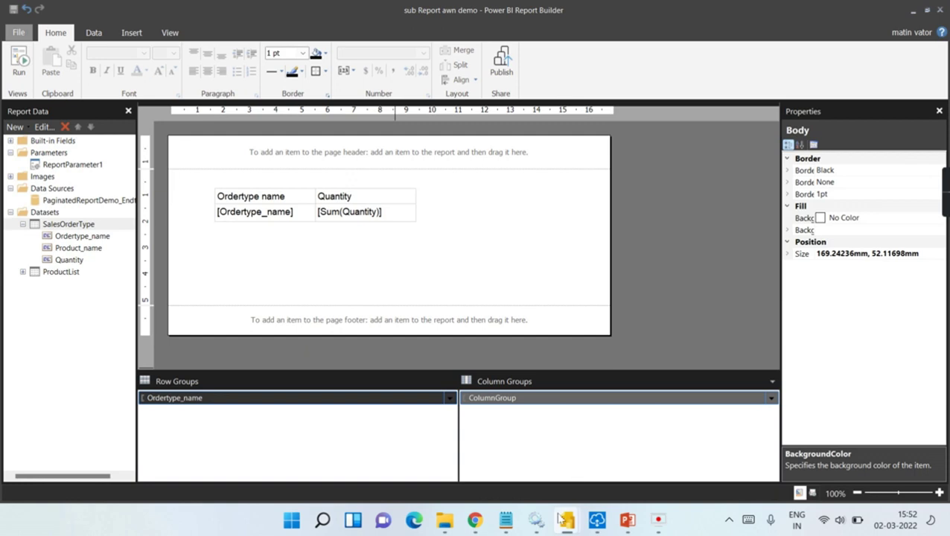
Switch to the Main Report window.
{"action": "mouse_move", "coordinate": [567, 525]}
{"action": "left_click", "coordinate": [596, 419]}
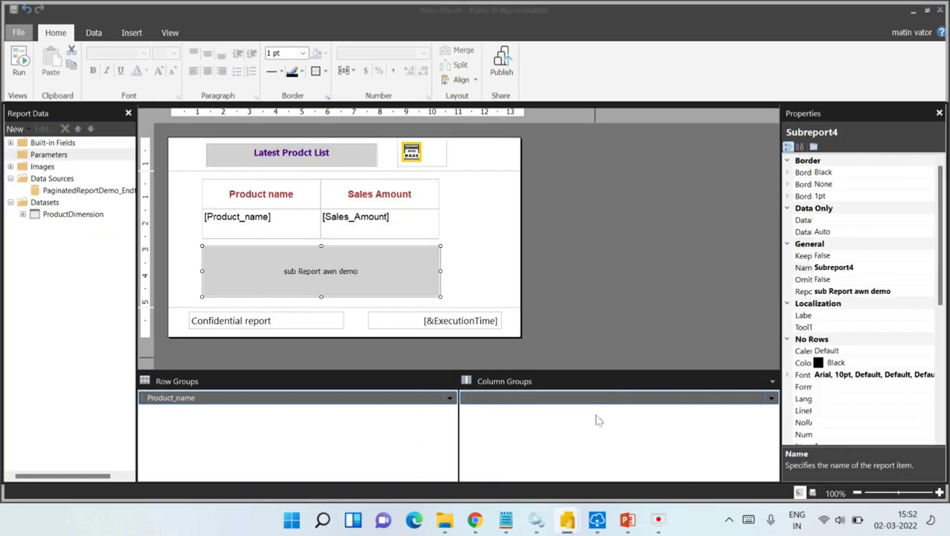
{"action": "right_click", "coordinate": [316, 281]}
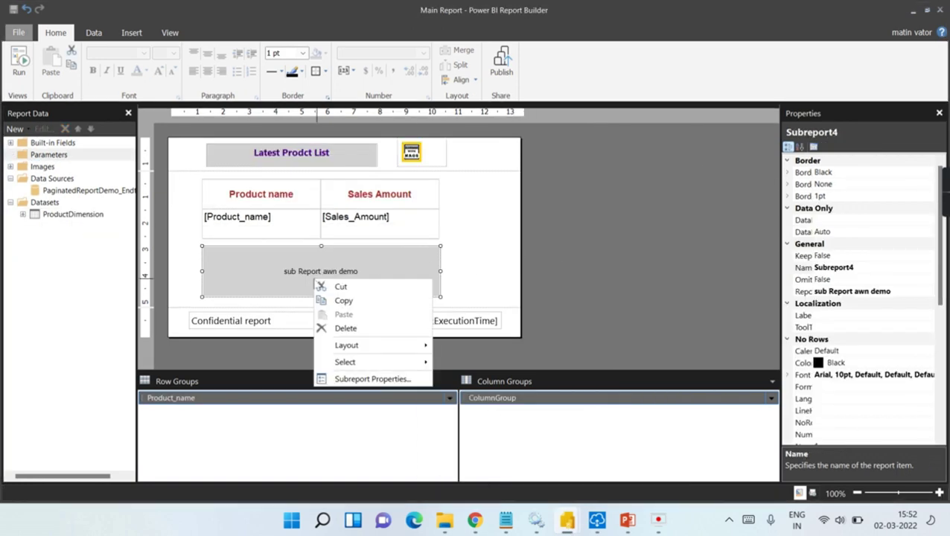
{"action": "left_click", "coordinate": [370, 379]}
{"action": "left_click", "coordinate": [346, 168]}
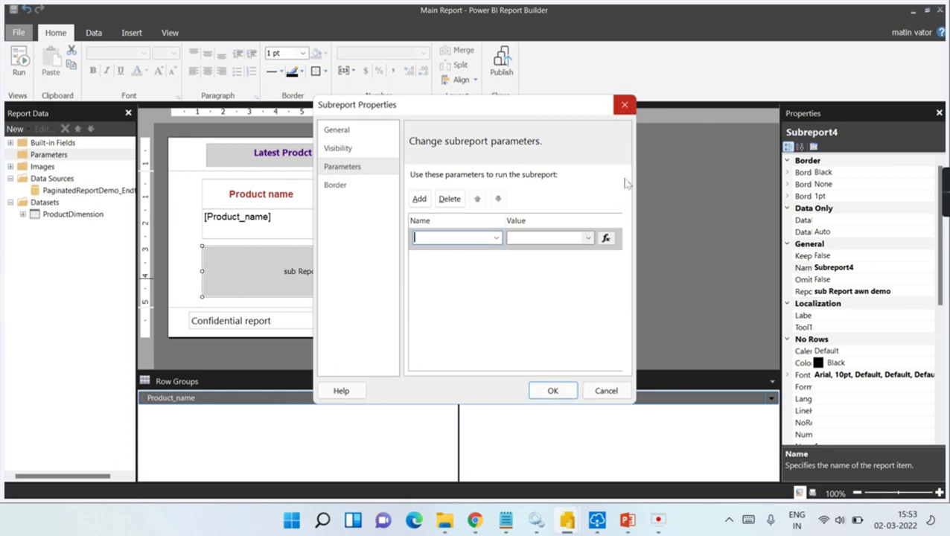
{"action": "left_click", "coordinate": [624, 105]}
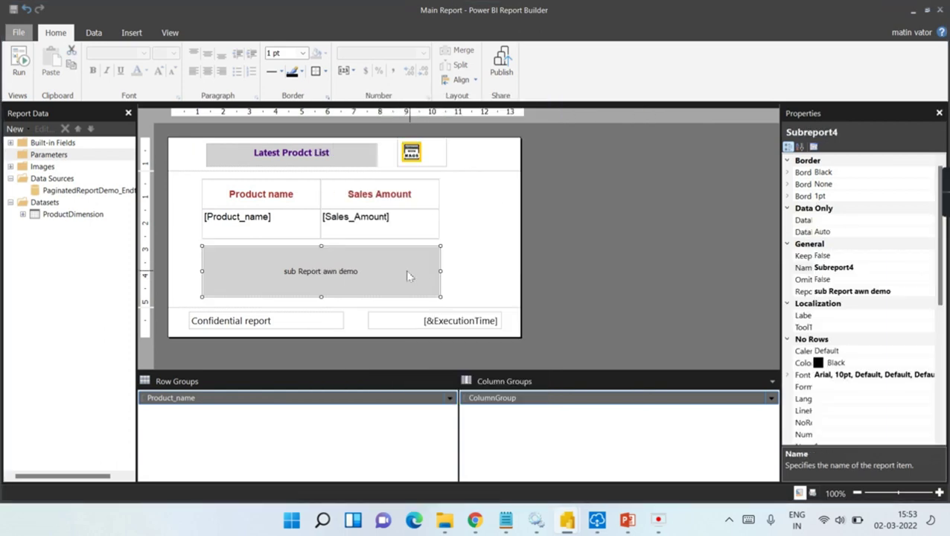
Delete the old subreport from the main report and draw a new one below the product table, about as wide as the table.
{"action": "key", "text": "Delete"}
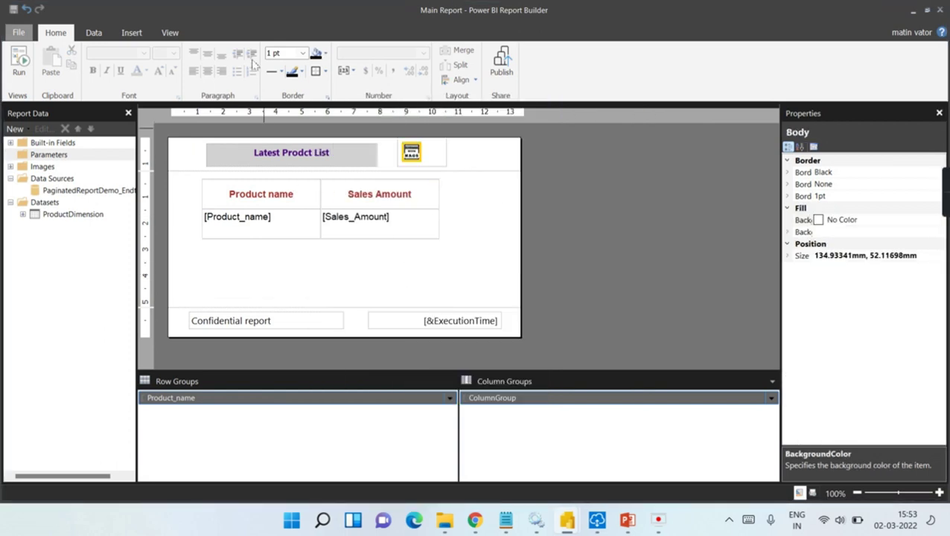
{"action": "left_click", "coordinate": [131, 32]}
{"action": "left_click", "coordinate": [437, 77]}
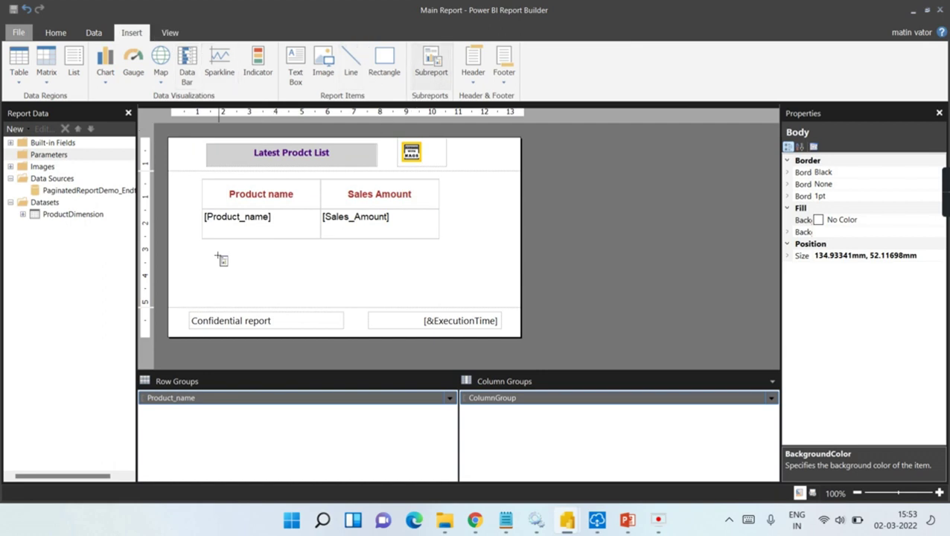
{"action": "left_click_drag", "start_coordinate": [197, 243], "coordinate": [448, 298]}
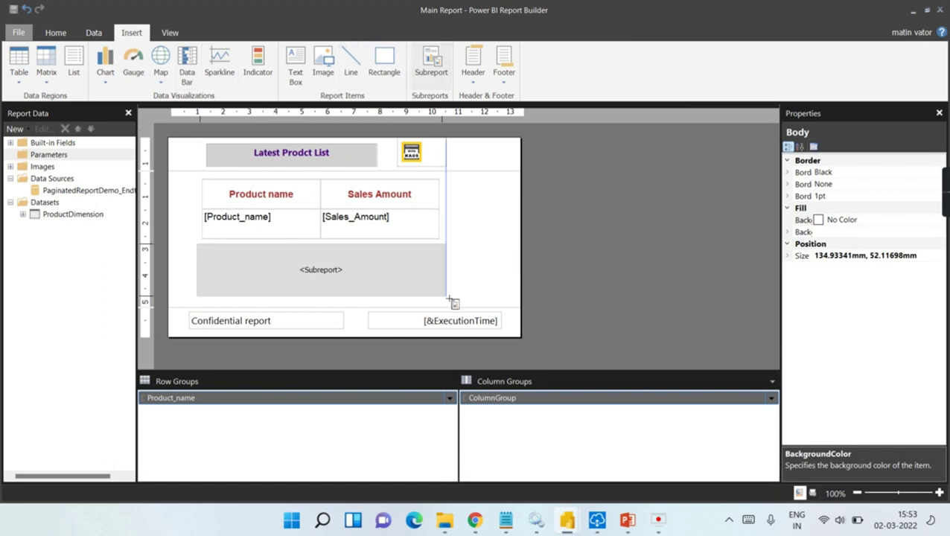
Use sub Report awn demo from the Paginated Report Demo workspace as the source report of the new subreport.
{"action": "right_click", "coordinate": [369, 279]}
{"action": "left_click", "coordinate": [433, 381]}
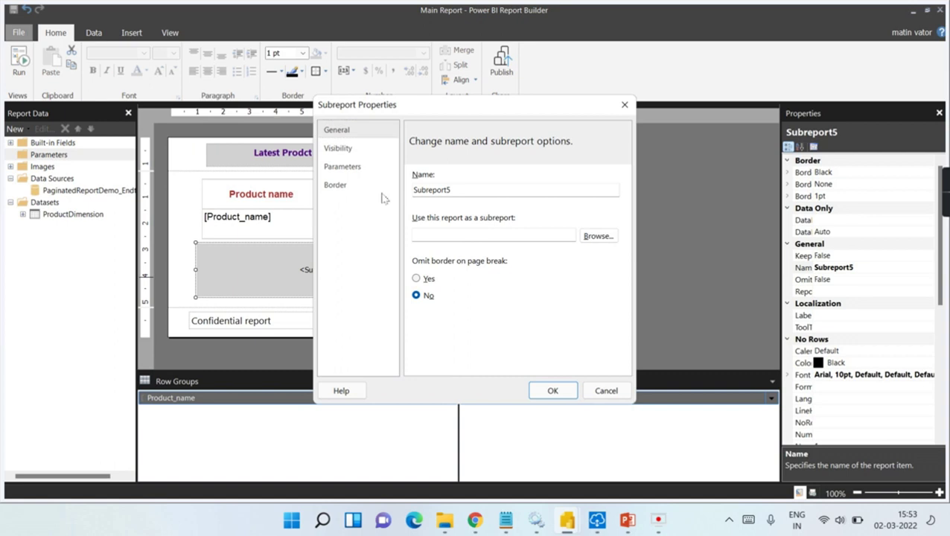
{"action": "left_click", "coordinate": [600, 235]}
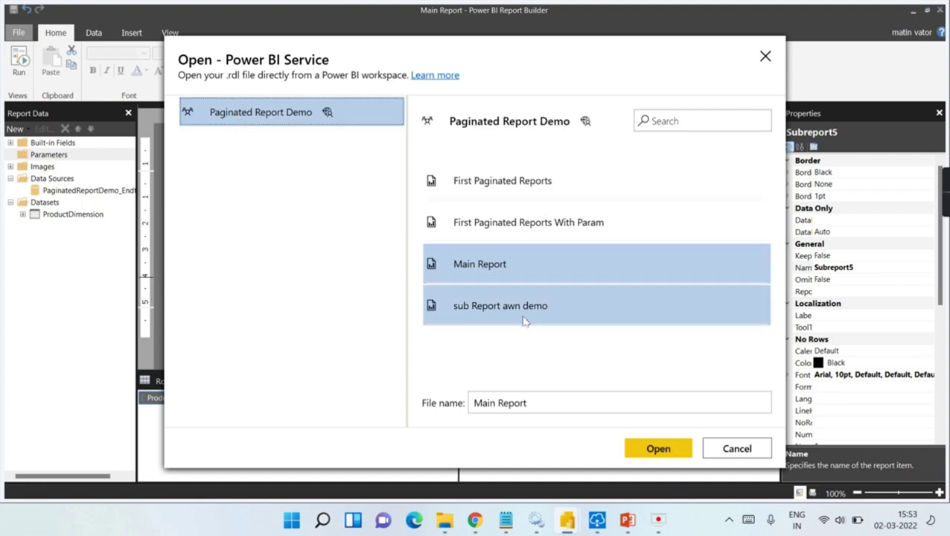
{"action": "left_click", "coordinate": [499, 310]}
{"action": "left_click", "coordinate": [657, 450]}
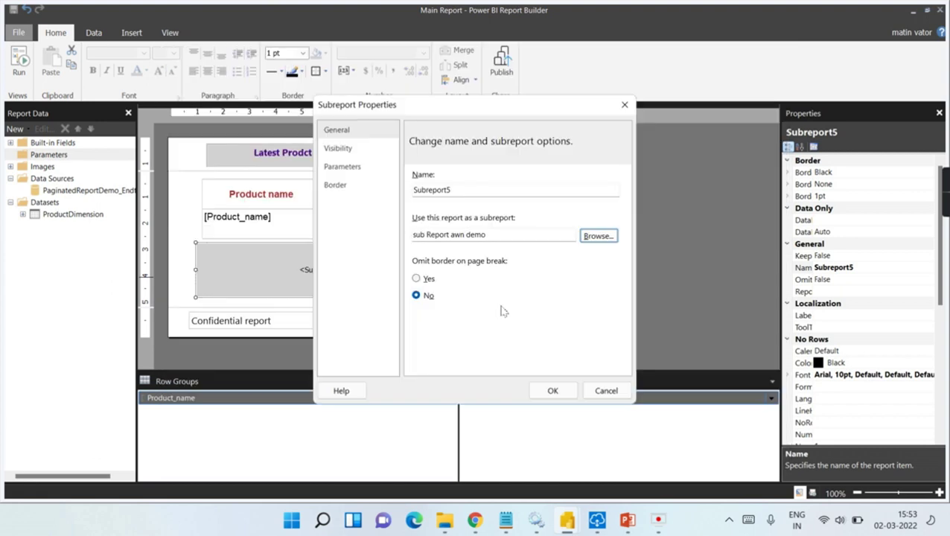
Add a subreport parameter ReportParameter1 with the first Product_name of the ProductDimension dataset as its value.
{"action": "left_click", "coordinate": [342, 166]}
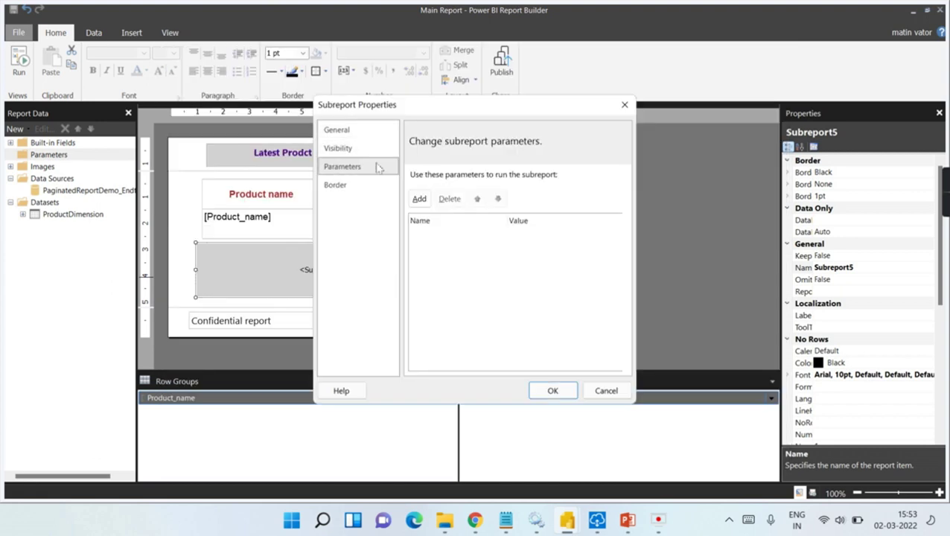
{"action": "left_click", "coordinate": [418, 199]}
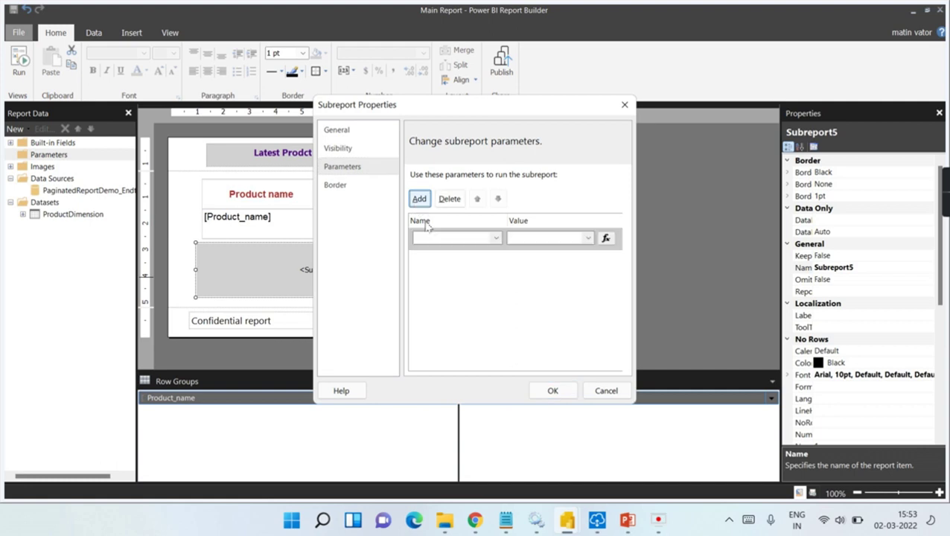
{"action": "left_click", "coordinate": [496, 239]}
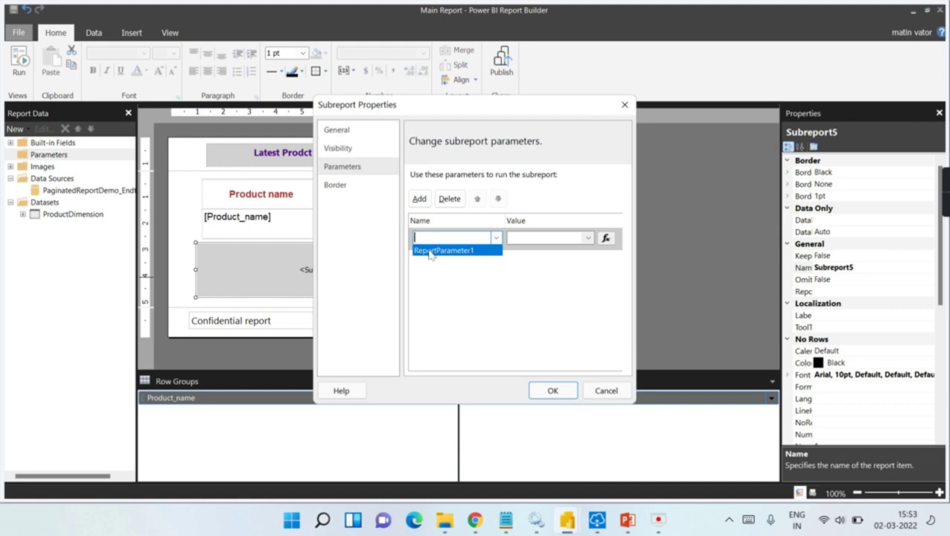
{"action": "left_click", "coordinate": [456, 251]}
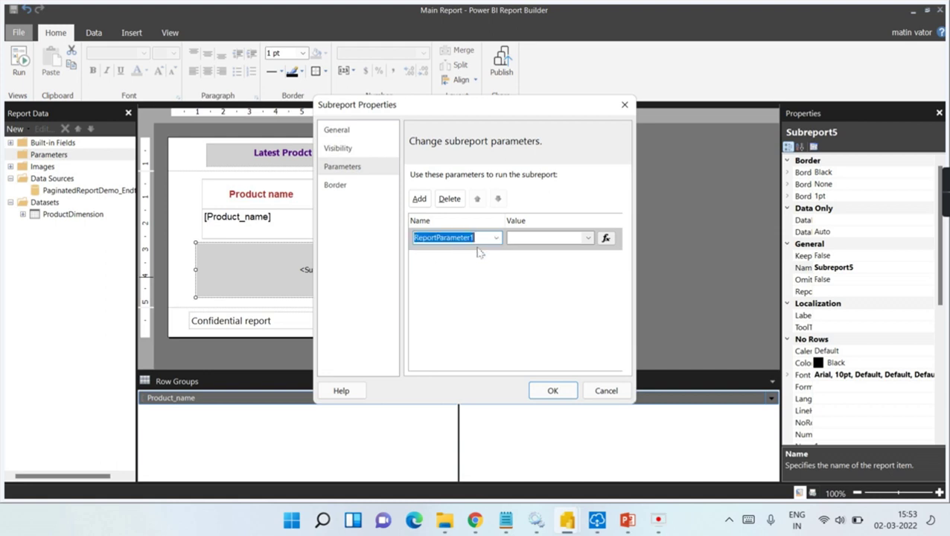
{"action": "left_click", "coordinate": [588, 239]}
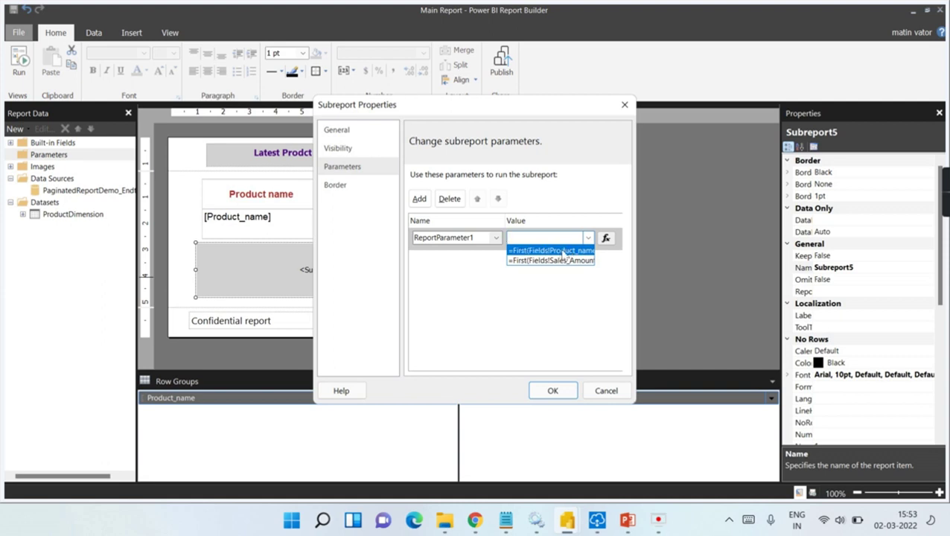
{"action": "left_click", "coordinate": [564, 252]}
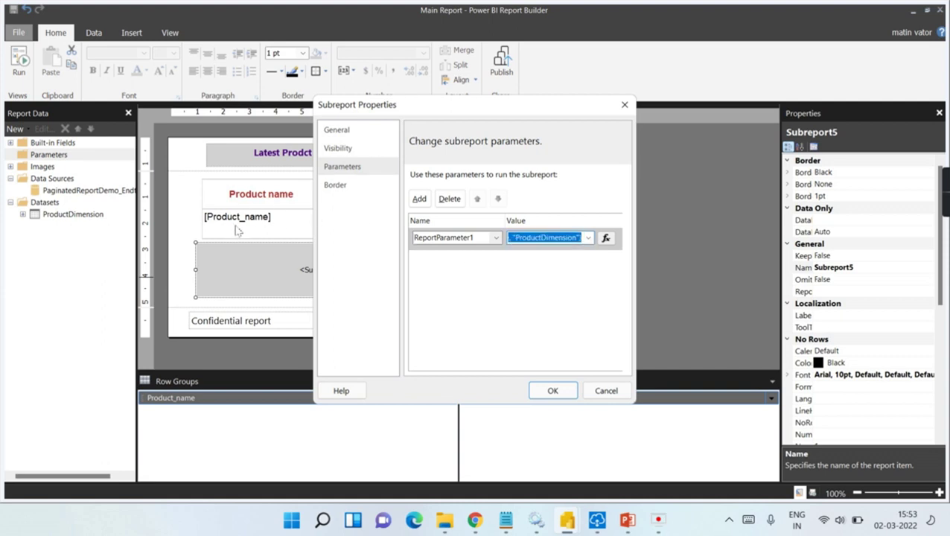
{"action": "left_click", "coordinate": [553, 391]}
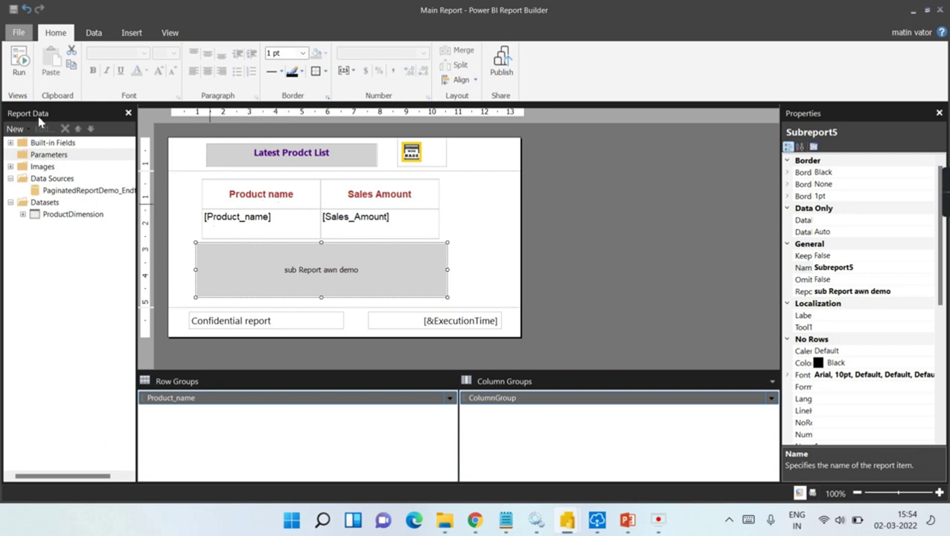
Run the main report, compare the product table with the order type quantities below it, and return to the design view.
{"action": "left_click", "coordinate": [19, 61]}
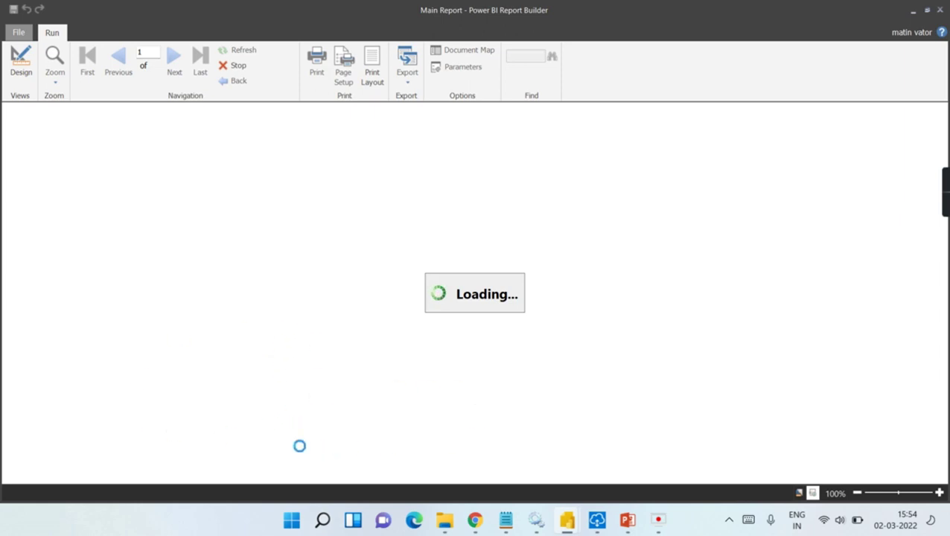
{"action": "scroll", "coordinate": [289, 372], "scroll_direction": "down", "scroll_amount": 5}
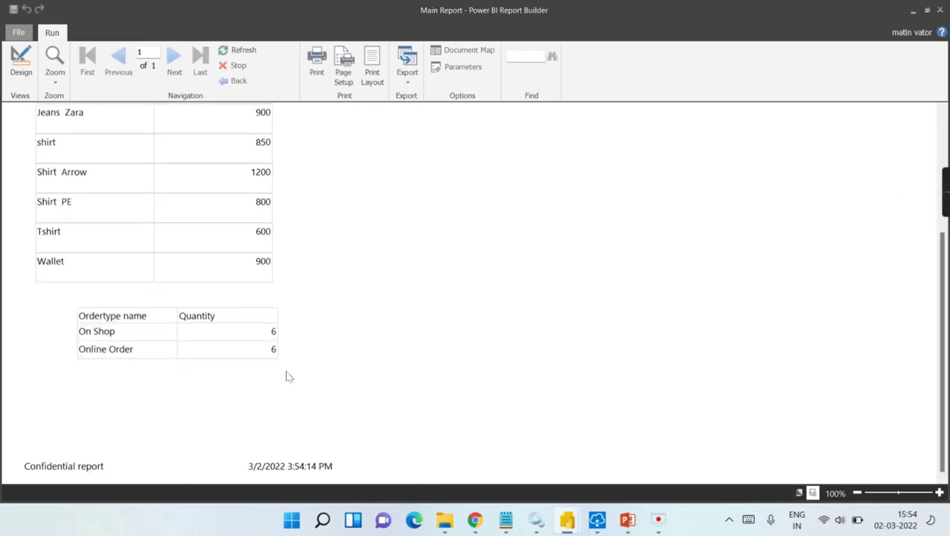
{"action": "scroll", "coordinate": [246, 313], "scroll_direction": "up", "scroll_amount": 5}
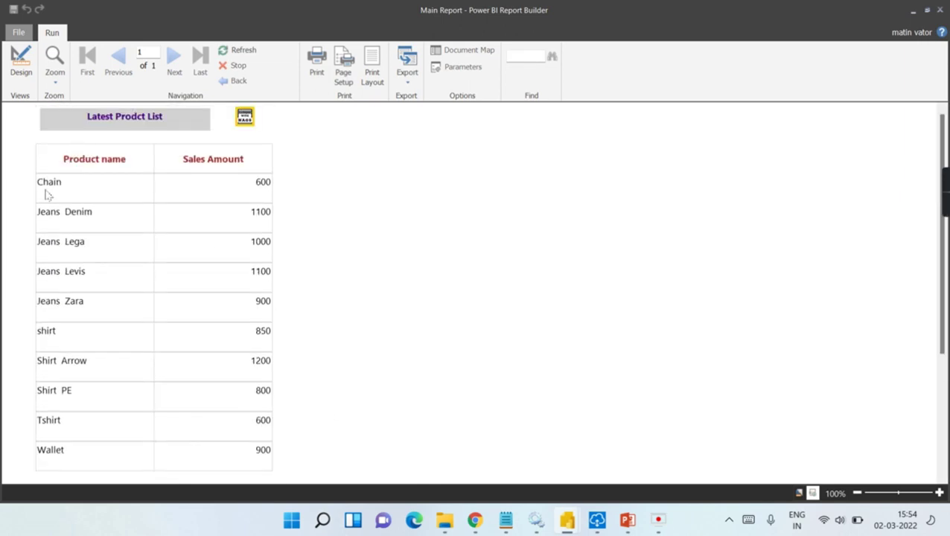
{"action": "scroll", "coordinate": [94, 307], "scroll_direction": "down", "scroll_amount": 1}
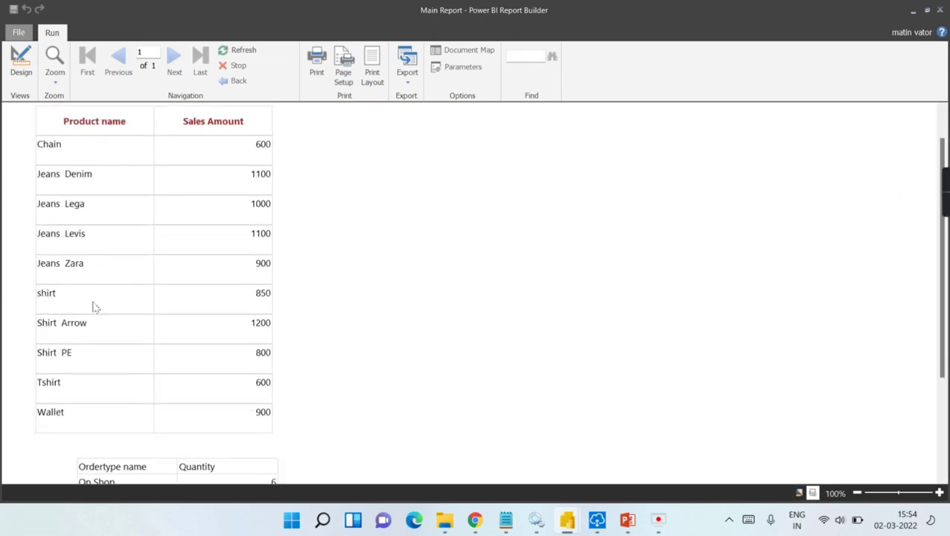
{"action": "scroll", "coordinate": [125, 346], "scroll_direction": "down", "scroll_amount": 2}
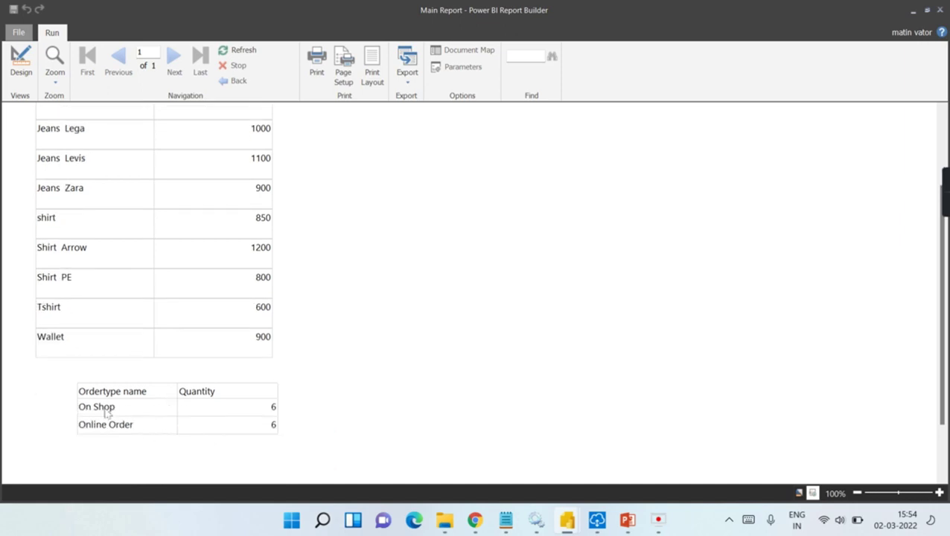
{"action": "scroll", "coordinate": [268, 357], "scroll_direction": "up", "scroll_amount": 3}
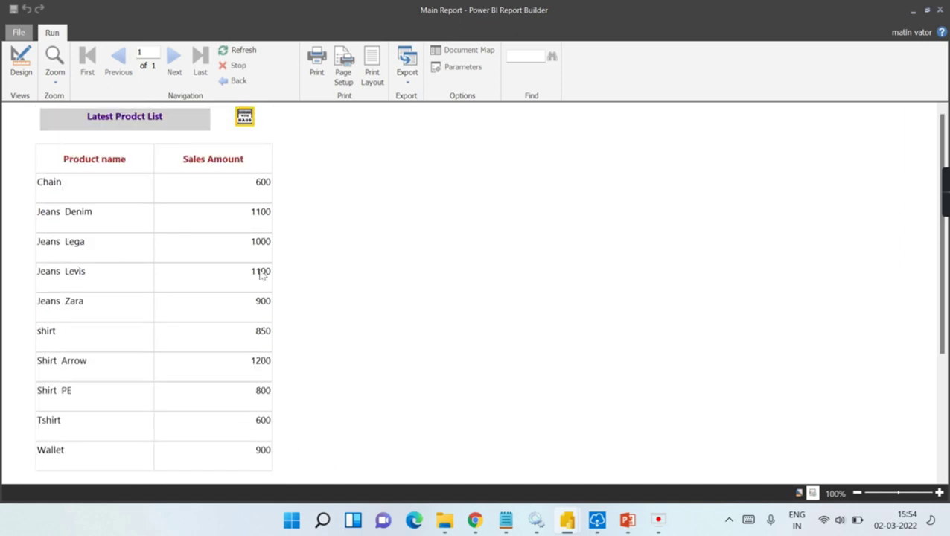
{"action": "left_click", "coordinate": [21, 66]}
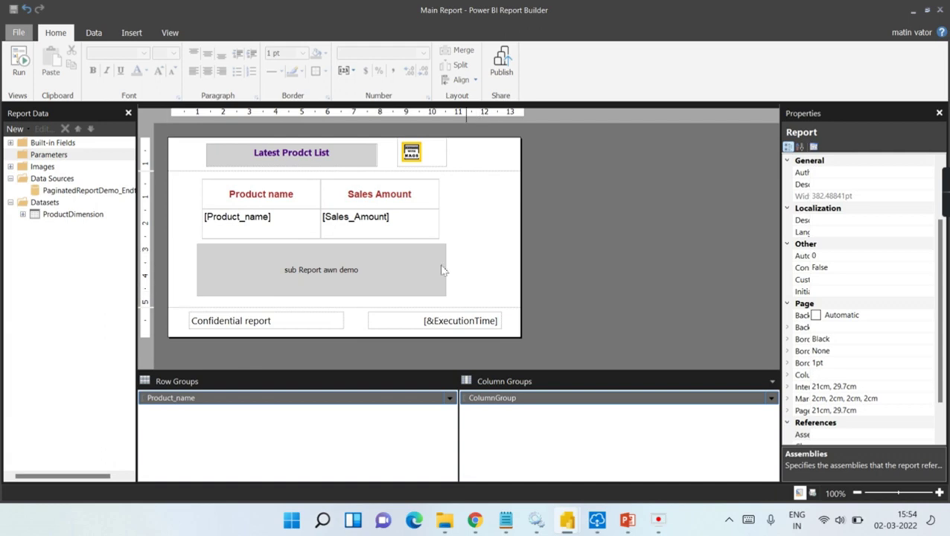
Check the value choices offered for ReportParameter1 in the subreport's properties and close them without saving.
{"action": "left_click", "coordinate": [330, 275]}
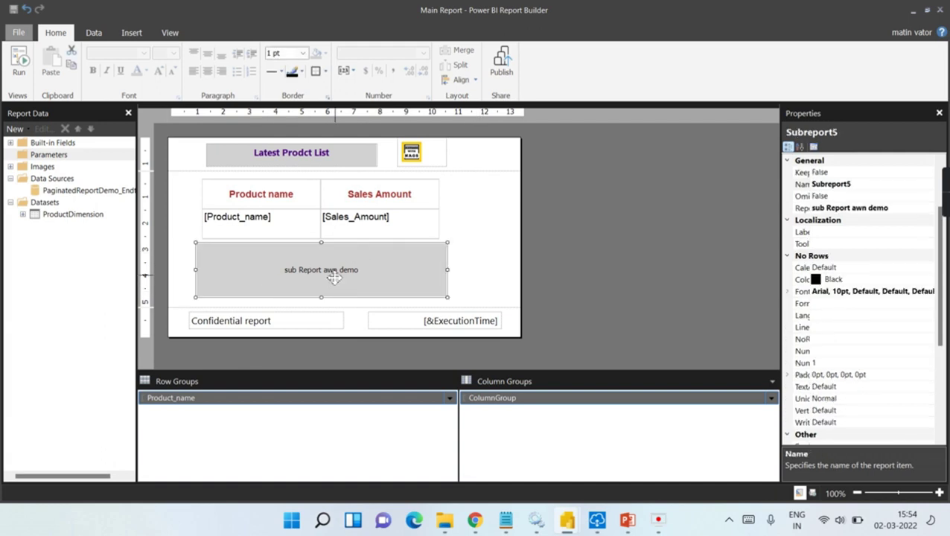
{"action": "right_click", "coordinate": [334, 277]}
{"action": "left_click", "coordinate": [400, 380]}
{"action": "left_click", "coordinate": [342, 167]}
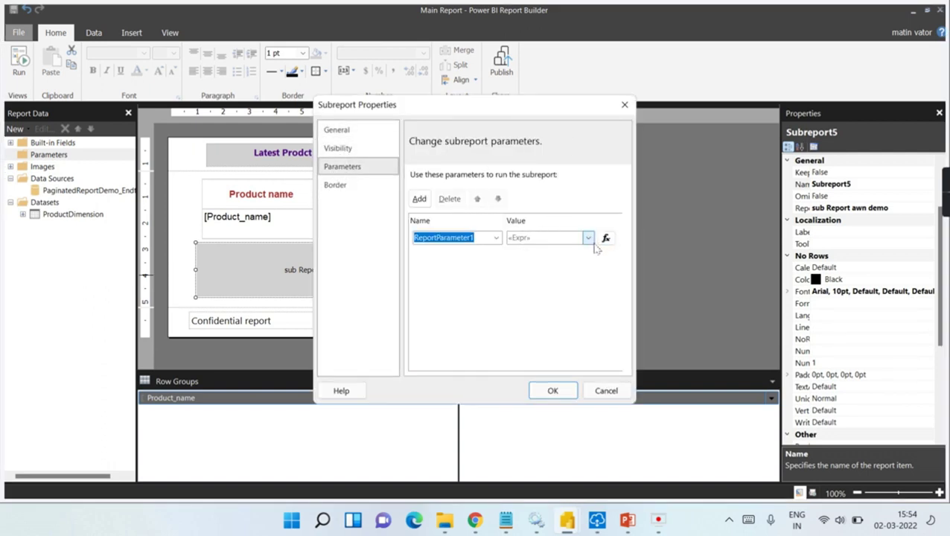
{"action": "left_click", "coordinate": [589, 238]}
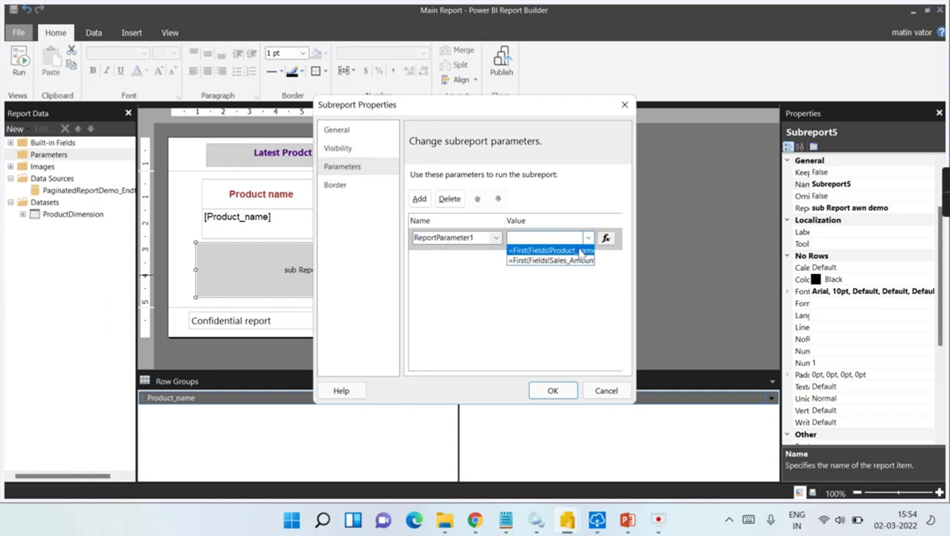
{"action": "left_click", "coordinate": [605, 388]}
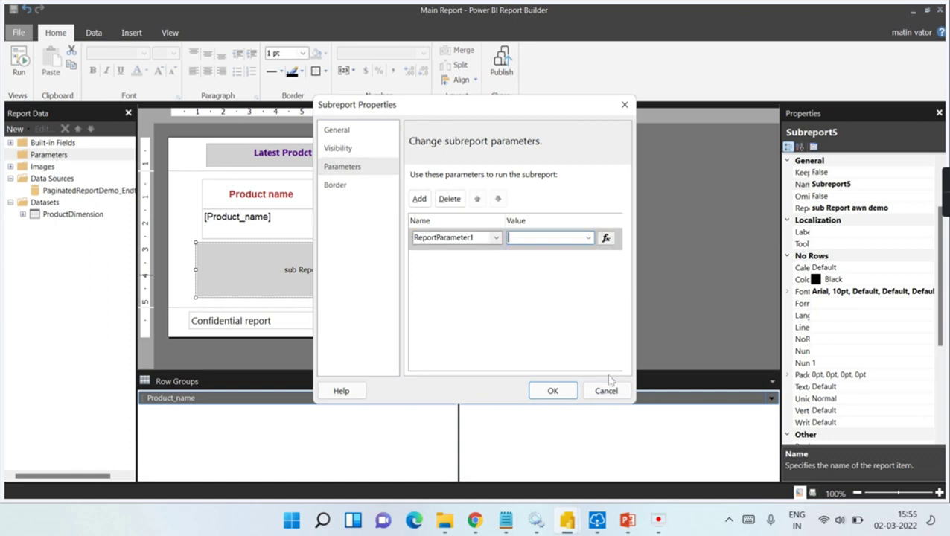
{"action": "left_click", "coordinate": [606, 390]}
{"action": "left_click", "coordinate": [475, 282]}
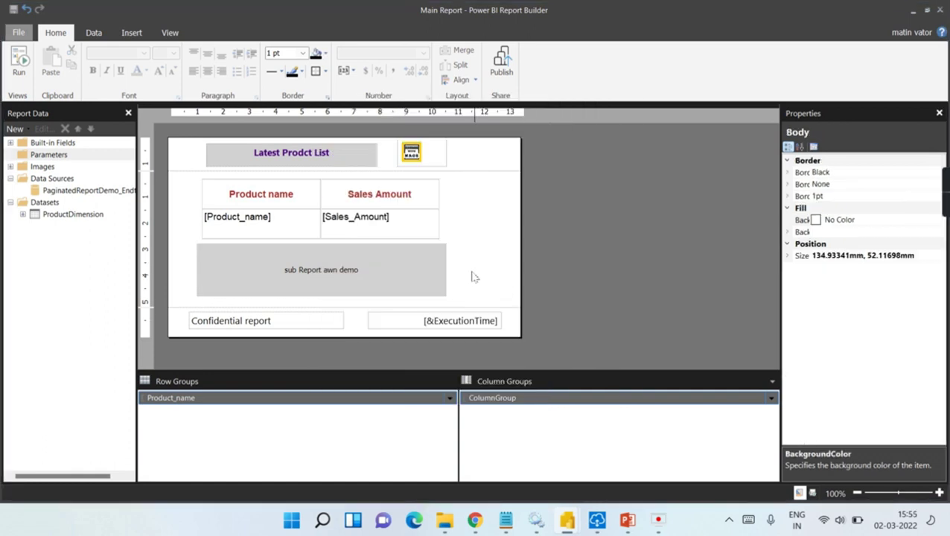
Insert a column outside the group to the right of Sales Amount in the product table.
{"action": "left_click", "coordinate": [419, 192]}
{"action": "left_click", "coordinate": [414, 173]}
{"action": "right_click", "coordinate": [414, 173]}
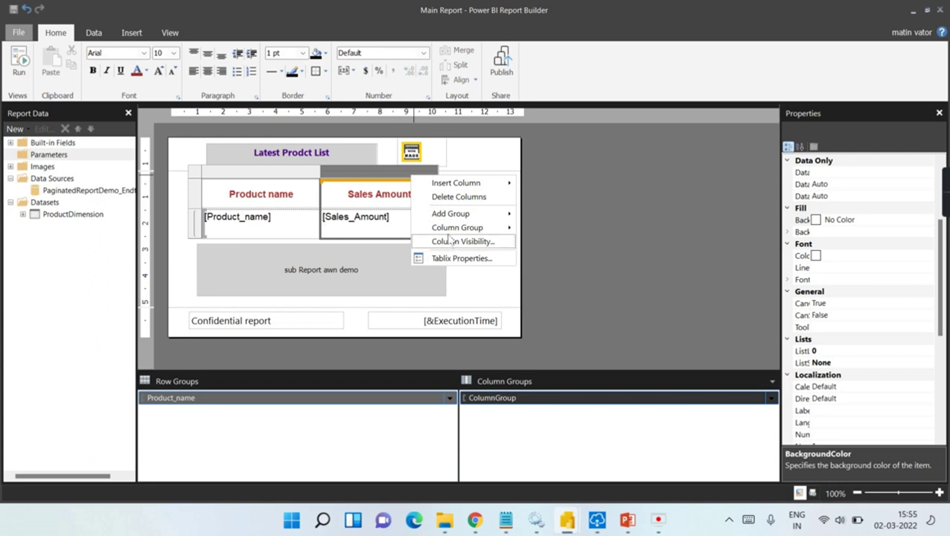
{"action": "mouse_move", "coordinate": [471, 217]}
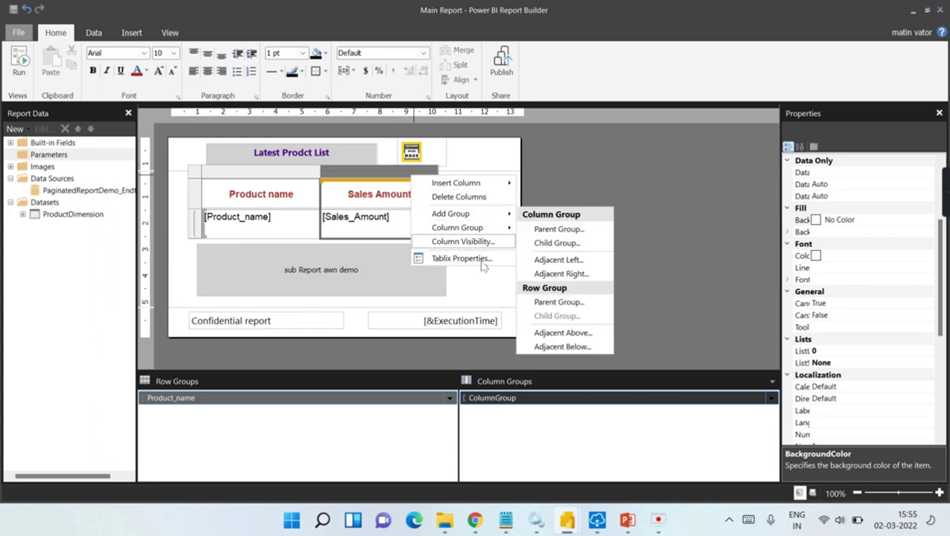
{"action": "left_click", "coordinate": [420, 195]}
{"action": "left_click", "coordinate": [411, 182]}
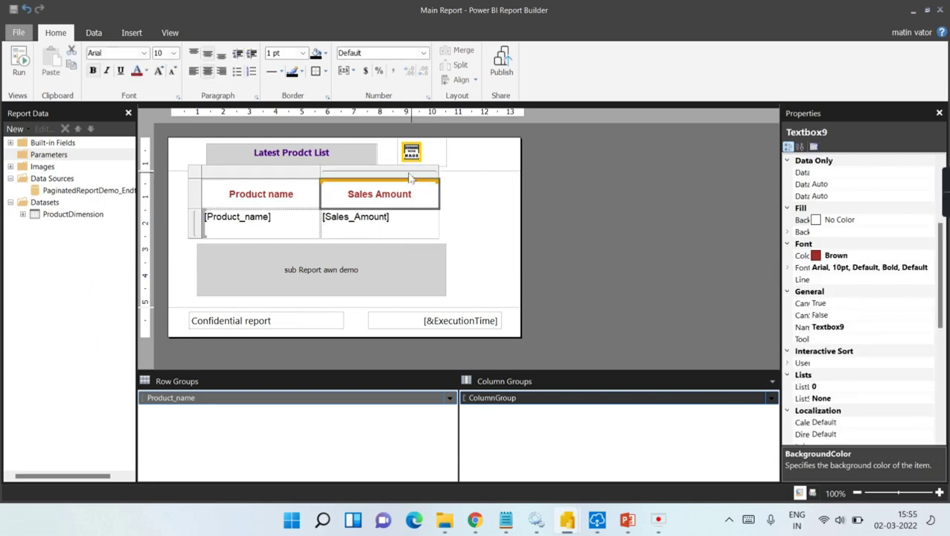
{"action": "right_click", "coordinate": [409, 172]}
{"action": "mouse_move", "coordinate": [468, 229]}
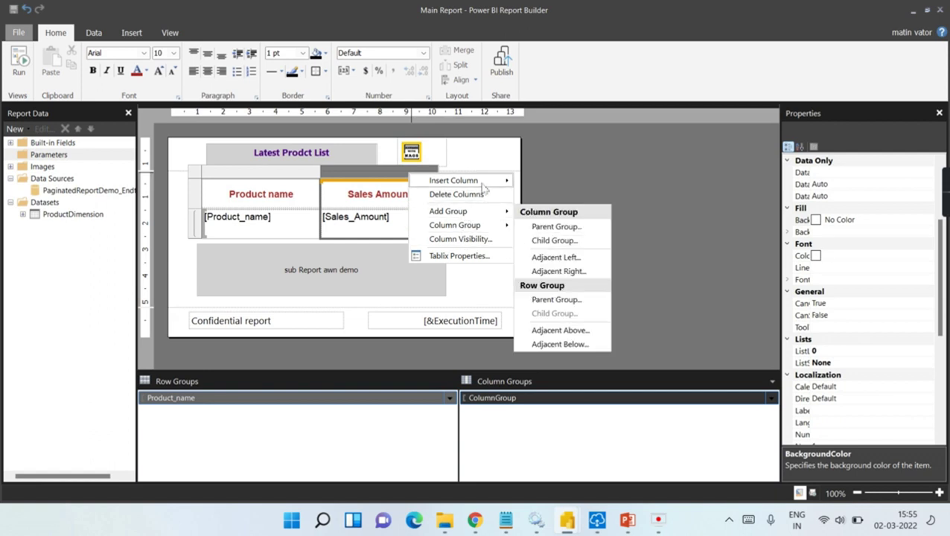
{"action": "mouse_move", "coordinate": [485, 183]}
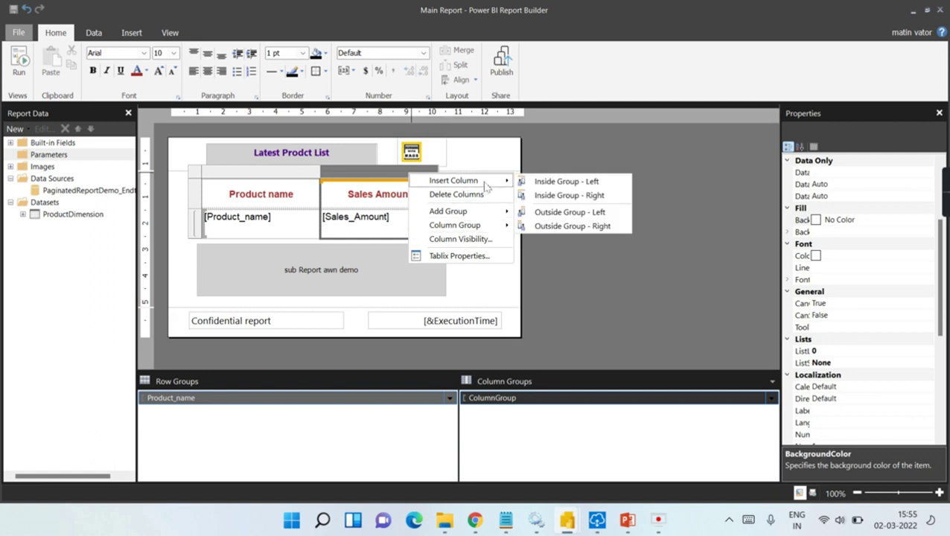
{"action": "left_click", "coordinate": [594, 226]}
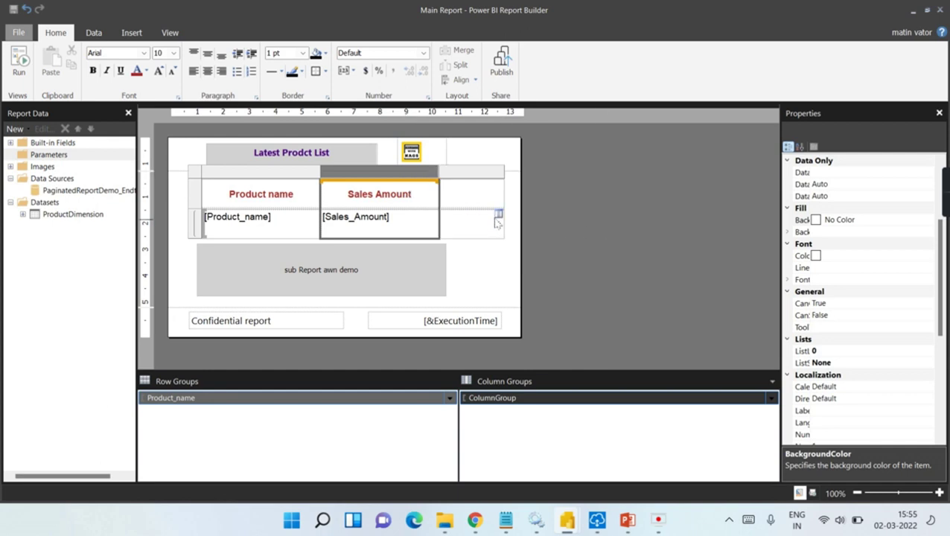
Move the subreport from below the table into the new column's detail cell, next to Sales_Amount.
{"action": "left_click", "coordinate": [499, 215]}
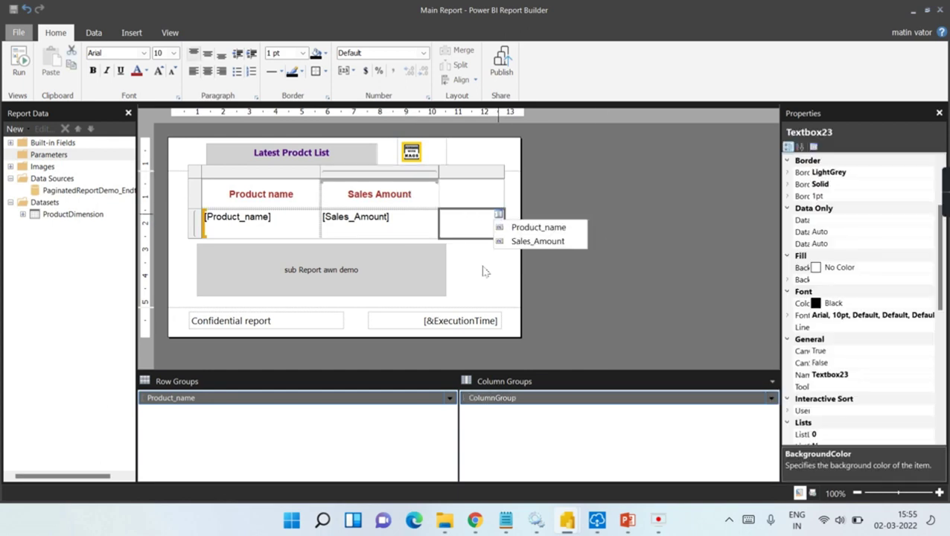
{"action": "left_click", "coordinate": [365, 269]}
{"action": "left_click_drag", "start_coordinate": [365, 270], "coordinate": [471, 230]}
{"action": "left_click", "coordinate": [444, 282]}
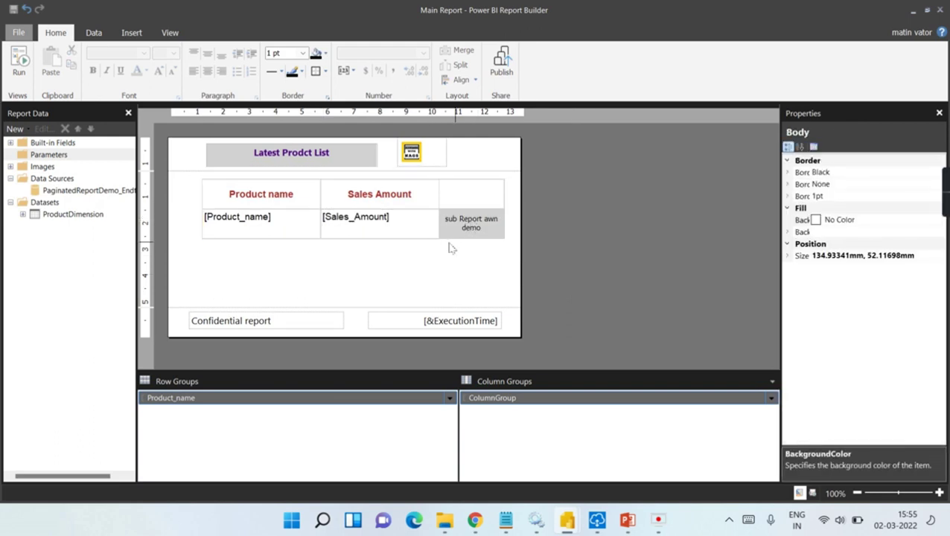
Run the main report, examine the order type quantities in each product row, and return to the design view.
{"action": "left_click", "coordinate": [18, 63]}
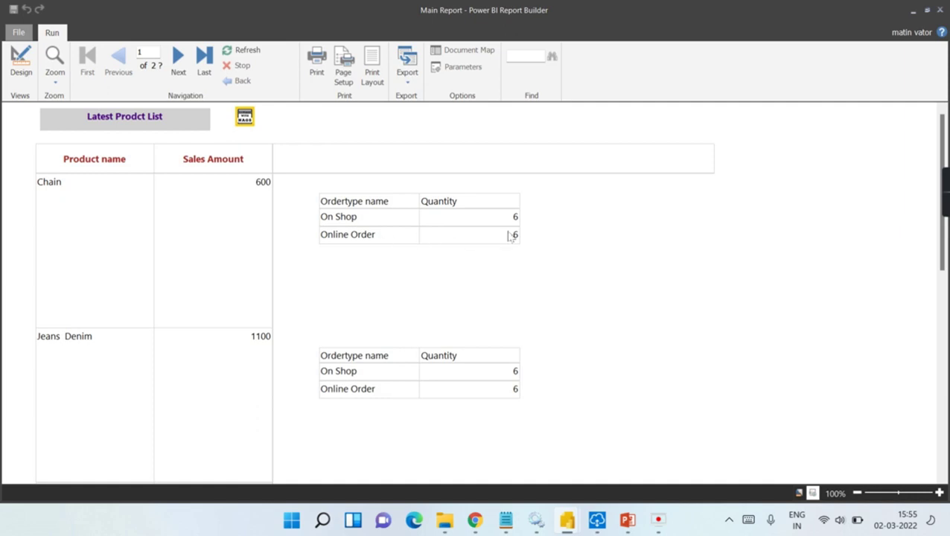
{"action": "scroll", "coordinate": [508, 277], "scroll_direction": "down", "scroll_amount": 3}
{"action": "scroll", "coordinate": [519, 344], "scroll_direction": "down", "scroll_amount": 10}
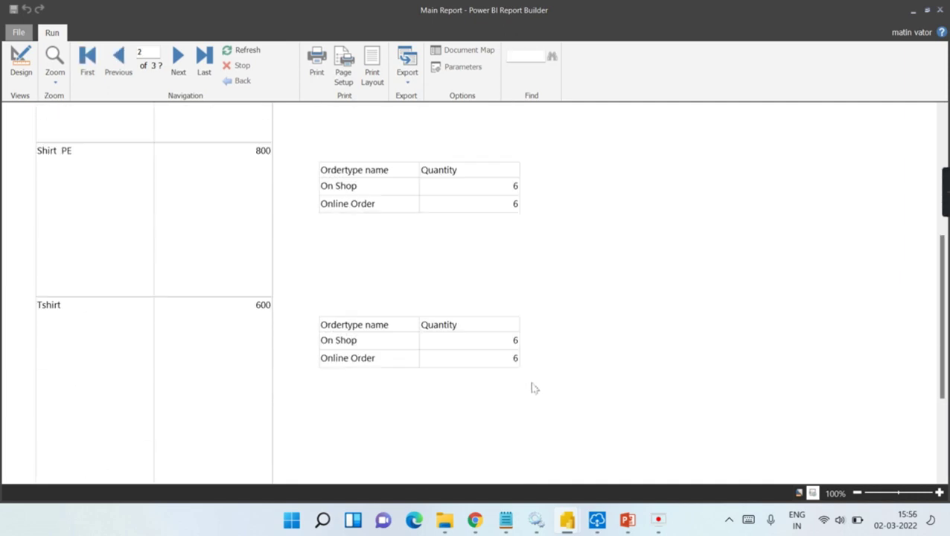
{"action": "scroll", "coordinate": [484, 382], "scroll_direction": "up", "scroll_amount": 2}
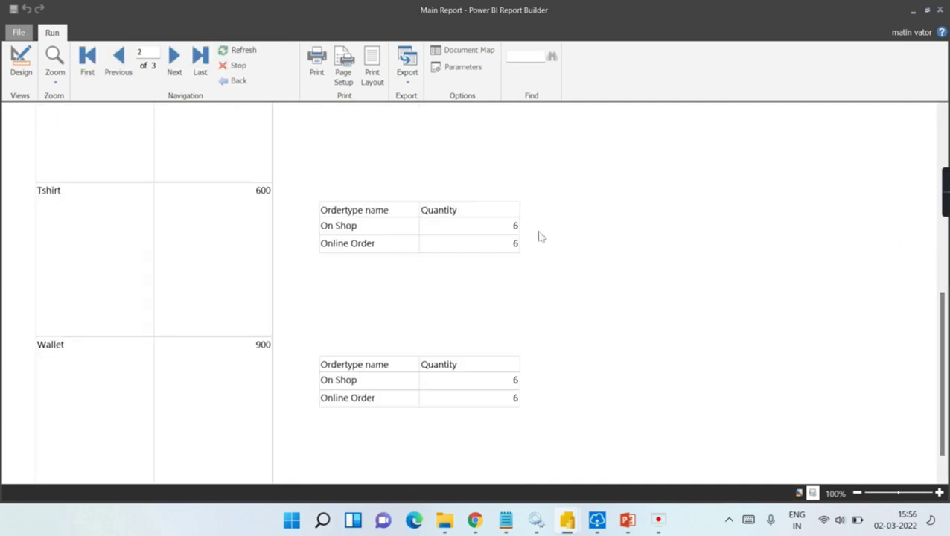
{"action": "scroll", "coordinate": [480, 253], "scroll_direction": "up", "scroll_amount": 3}
{"action": "scroll", "coordinate": [469, 256], "scroll_direction": "up", "scroll_amount": 10}
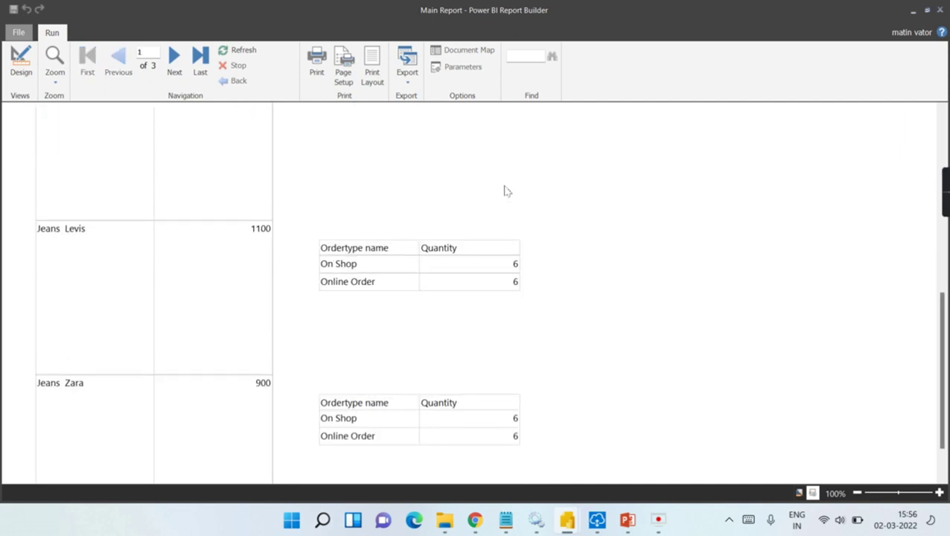
{"action": "left_click", "coordinate": [21, 59]}
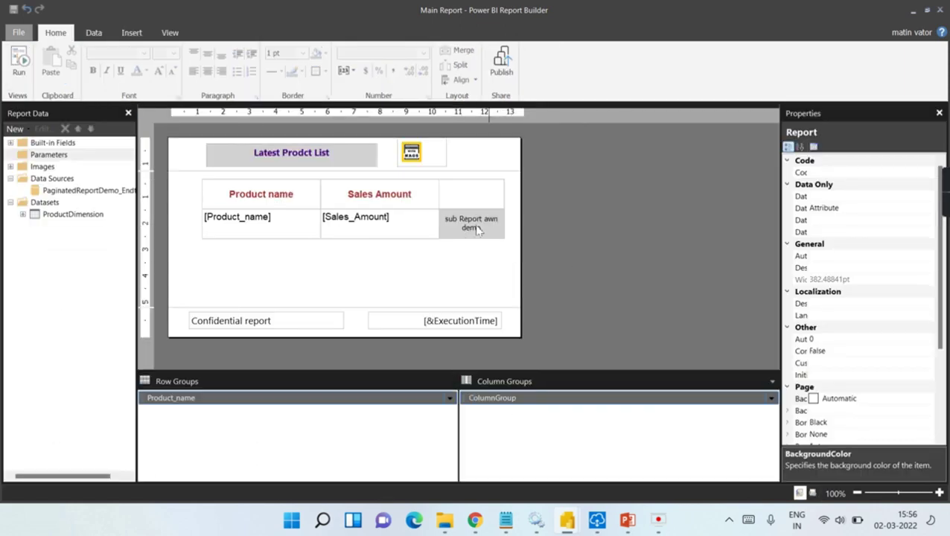
Set the value of the embedded subreport's ReportParameter1 to [Product_name] and save the subreport properties.
{"action": "left_click", "coordinate": [483, 231]}
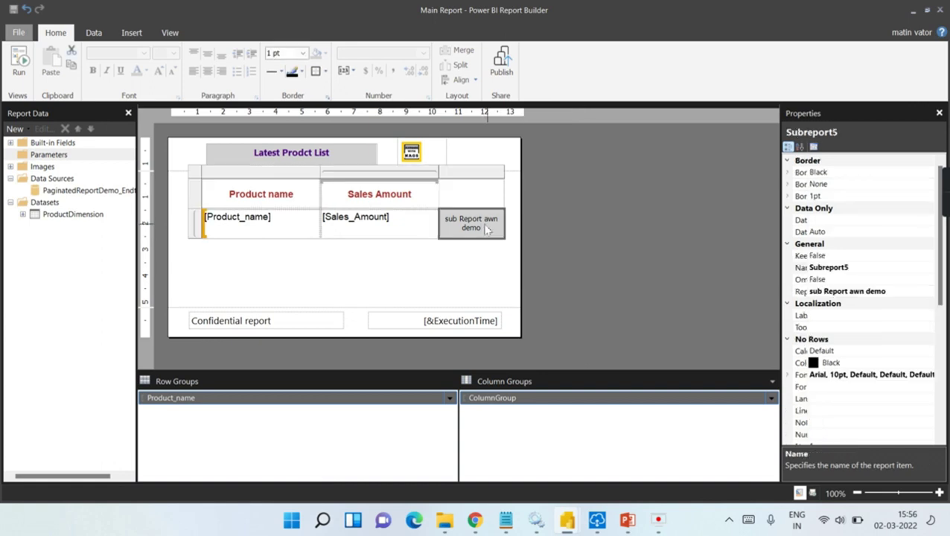
{"action": "right_click", "coordinate": [482, 227]}
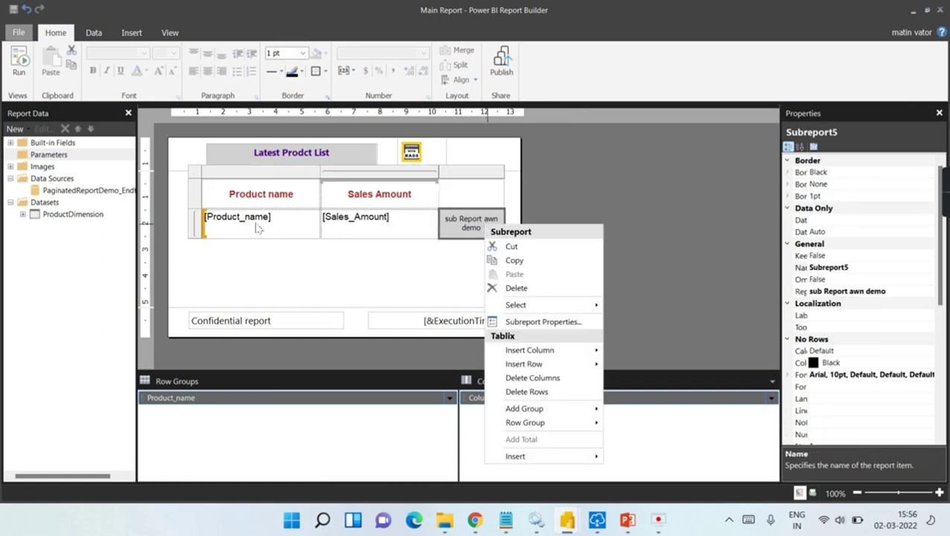
{"action": "left_click", "coordinate": [541, 322]}
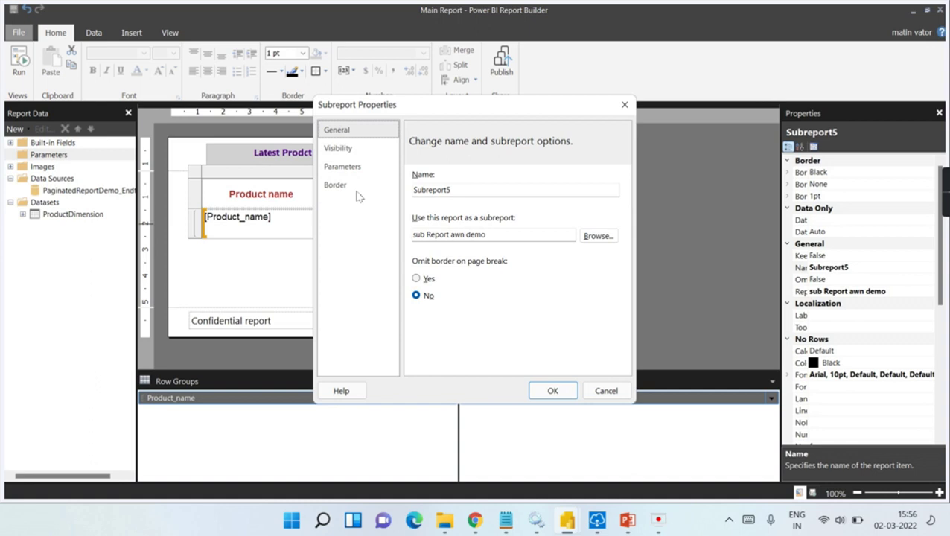
{"action": "left_click", "coordinate": [342, 167]}
{"action": "left_click", "coordinate": [588, 238]}
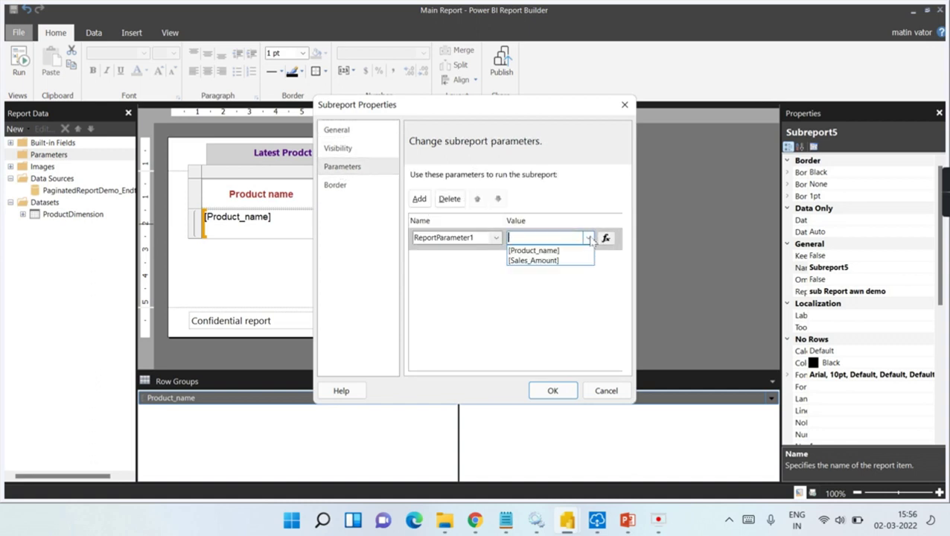
{"action": "left_click", "coordinate": [582, 251]}
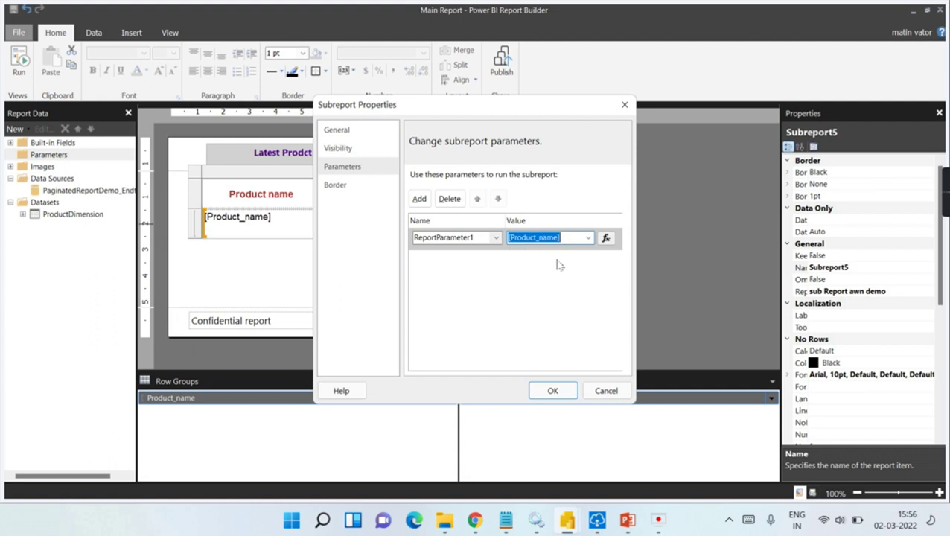
{"action": "left_click", "coordinate": [551, 390]}
{"action": "left_click", "coordinate": [394, 275]}
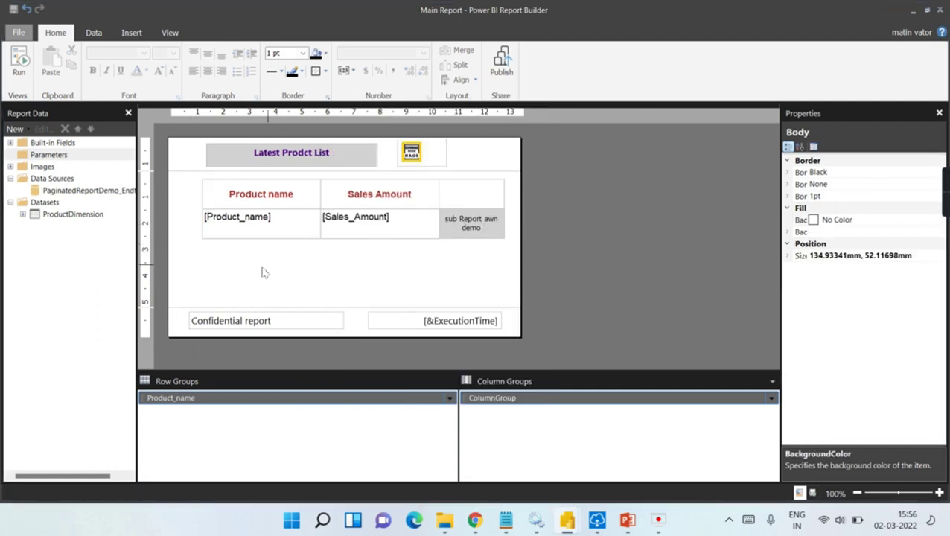
Run the main report, compare the order type quantities for each product across its pages, and return to the design view.
{"action": "left_click", "coordinate": [18, 70]}
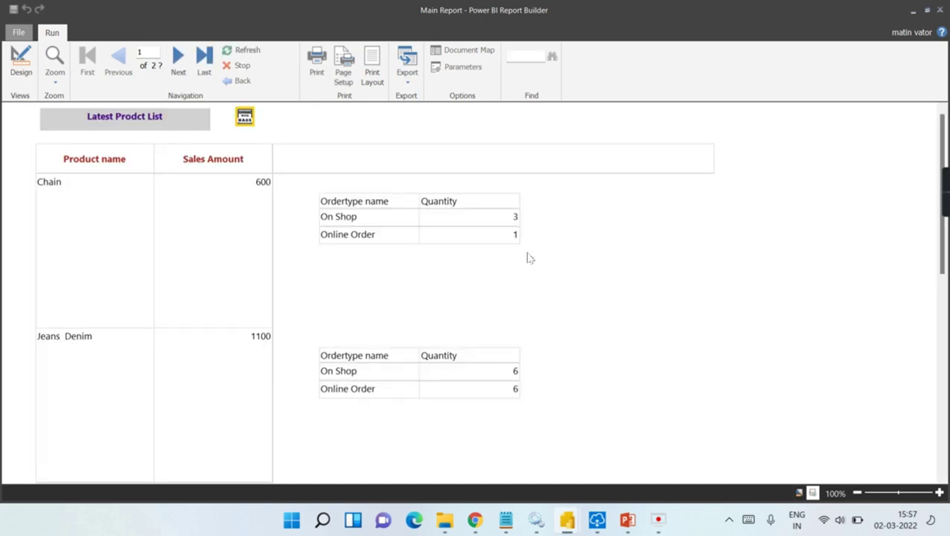
{"action": "scroll", "coordinate": [513, 171], "scroll_direction": "down", "scroll_amount": 1}
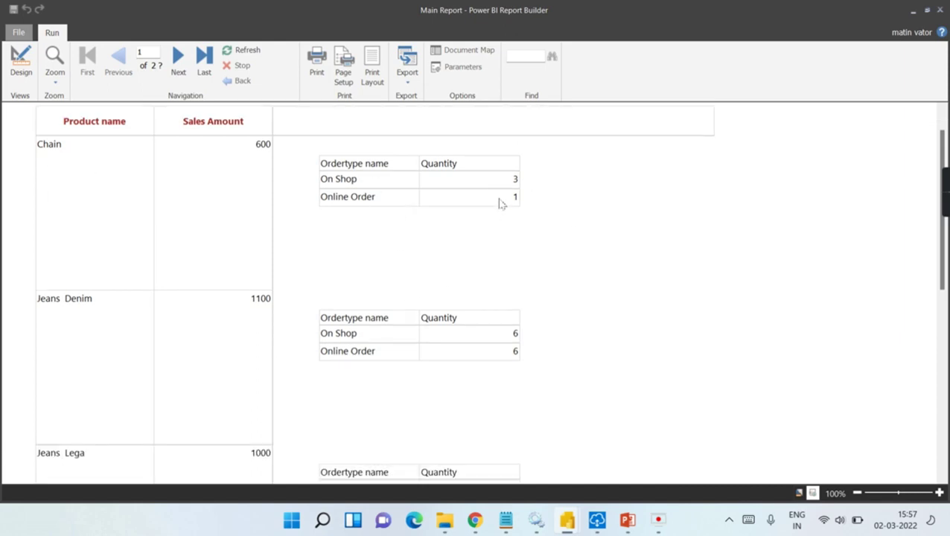
{"action": "scroll", "coordinate": [510, 246], "scroll_direction": "down", "scroll_amount": 2}
{"action": "scroll", "coordinate": [515, 263], "scroll_direction": "down", "scroll_amount": 1}
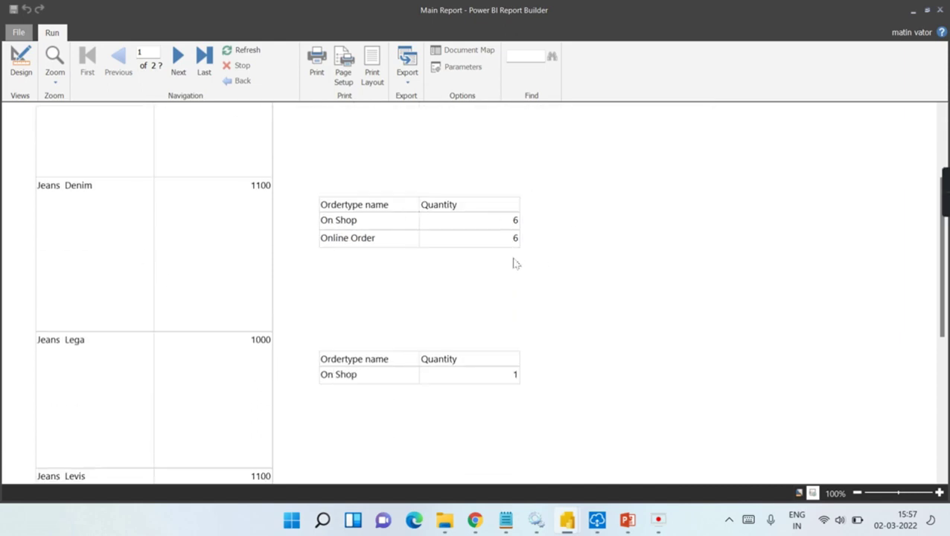
{"action": "scroll", "coordinate": [520, 324], "scroll_direction": "down", "scroll_amount": 3}
{"action": "scroll", "coordinate": [447, 291], "scroll_direction": "down", "scroll_amount": 6}
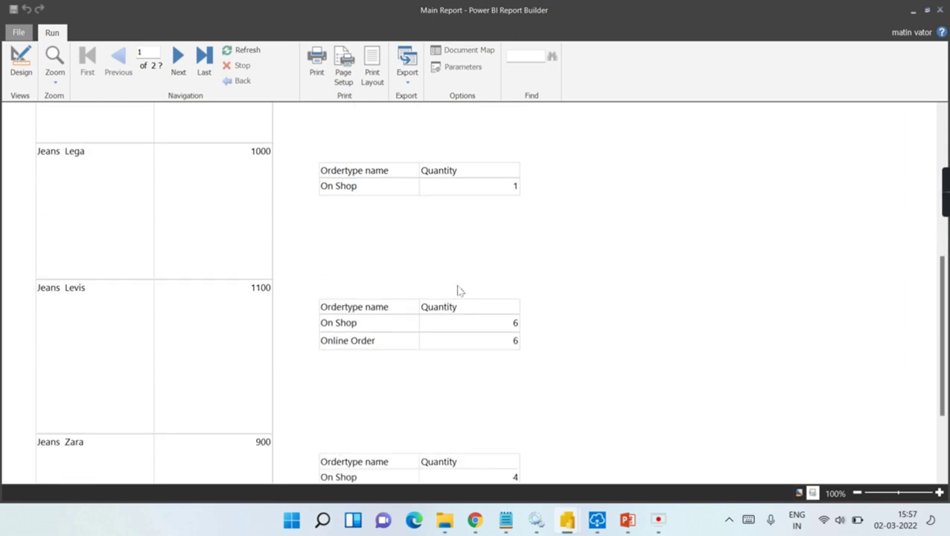
{"action": "scroll", "coordinate": [526, 267], "scroll_direction": "down", "scroll_amount": 10}
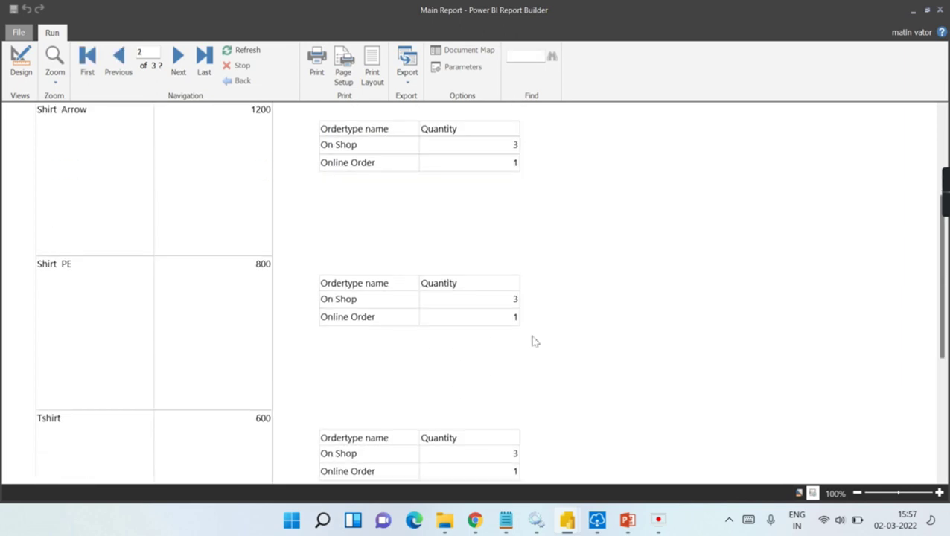
{"action": "scroll", "coordinate": [494, 353], "scroll_direction": "up", "scroll_amount": 5}
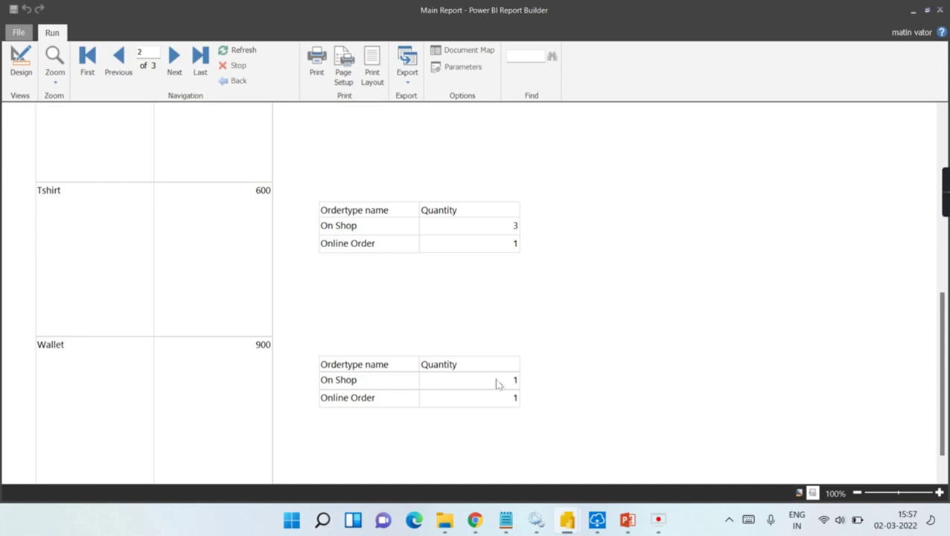
{"action": "scroll", "coordinate": [528, 258], "scroll_direction": "up", "scroll_amount": 5}
{"action": "scroll", "coordinate": [528, 259], "scroll_direction": "up", "scroll_amount": 8}
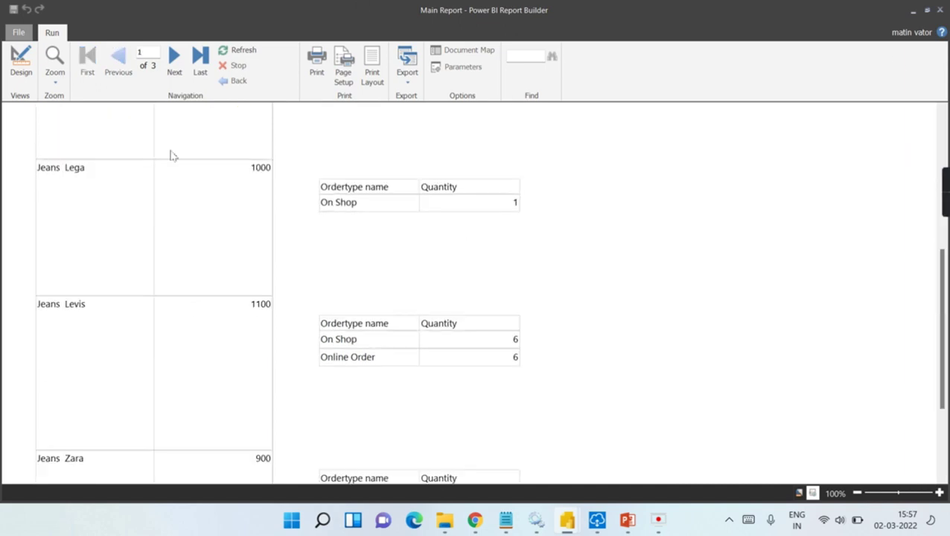
{"action": "left_click", "coordinate": [21, 61]}
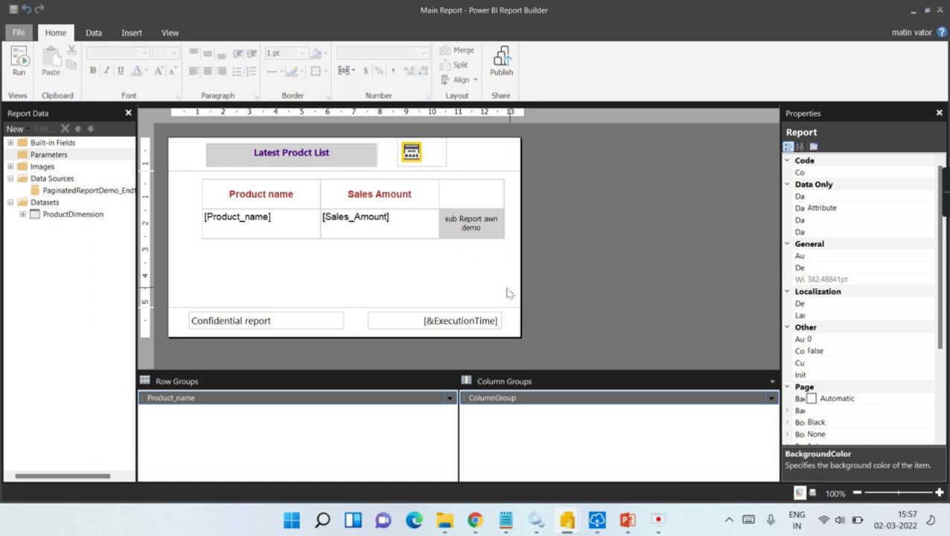